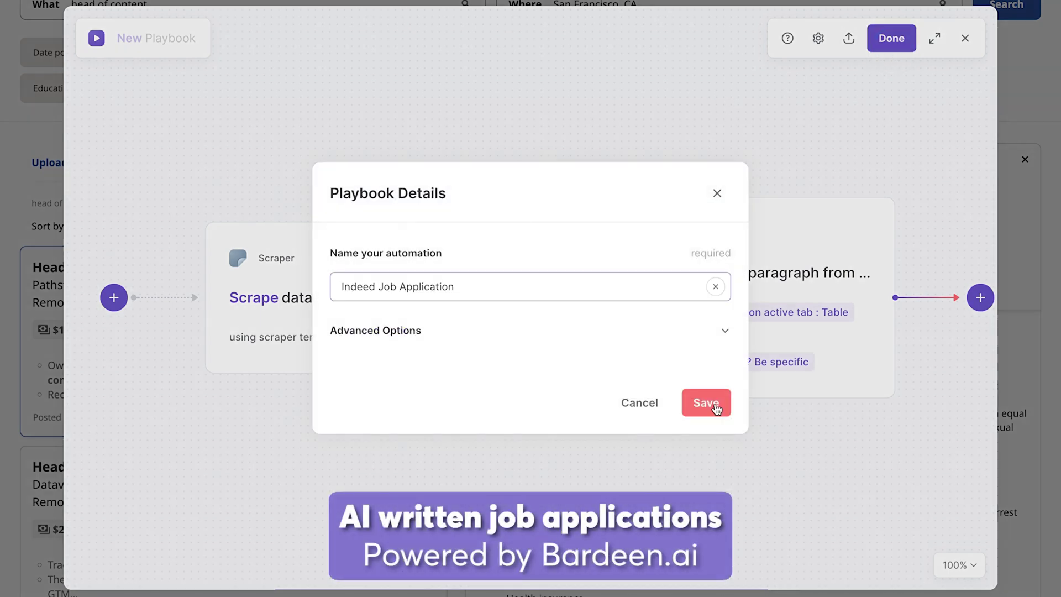
- Save the new playbook as 'Indeed Job Application' and run it on the Indeed listing
click(715, 405)
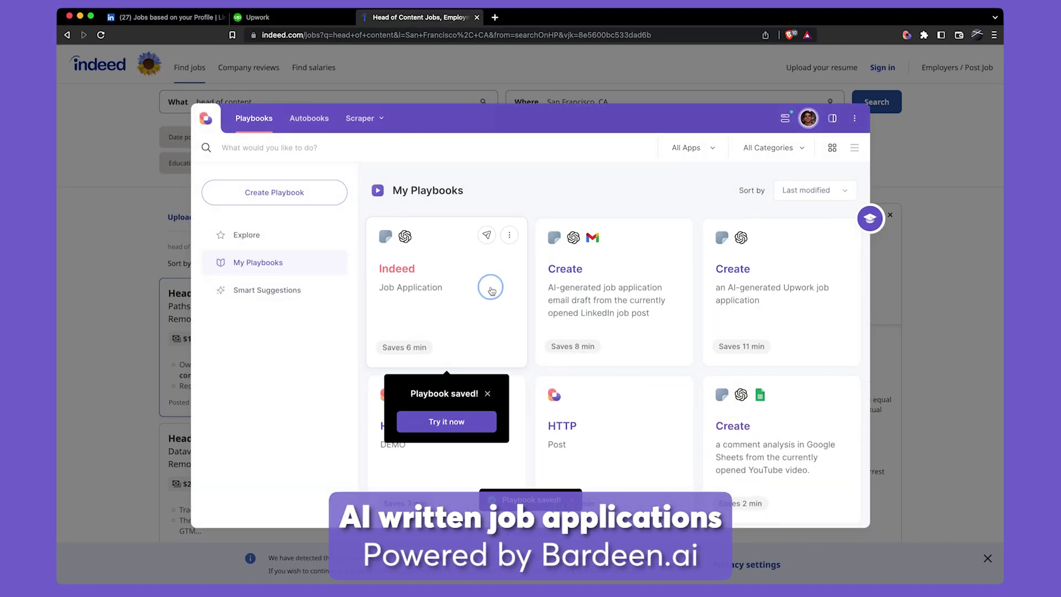
click(492, 289)
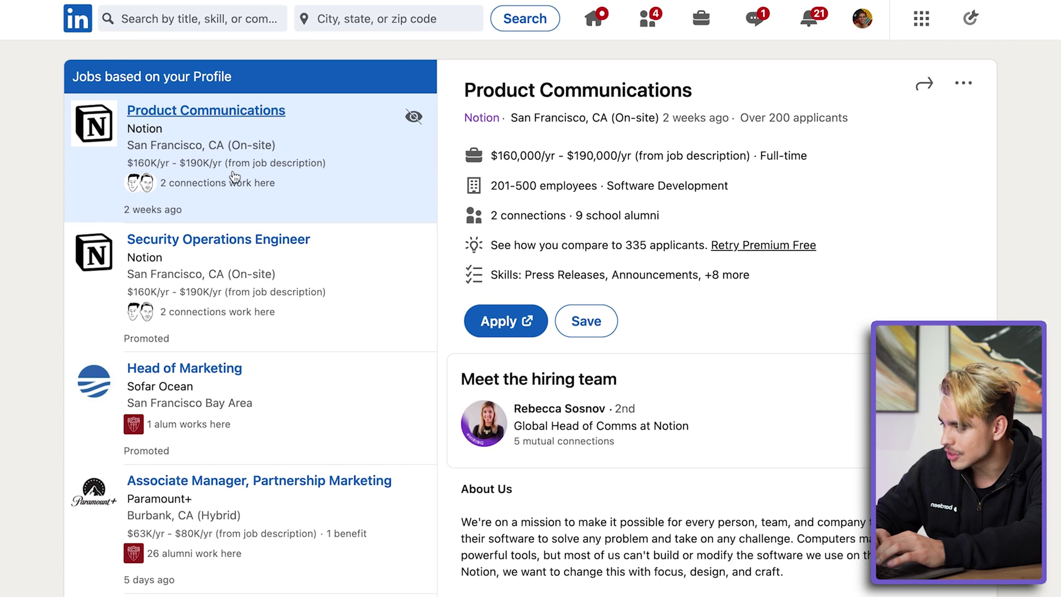
- Open Notion's Security Operations Engineer posting on LinkedIn and bring up Bardeen's playbook list
click(347, 270)
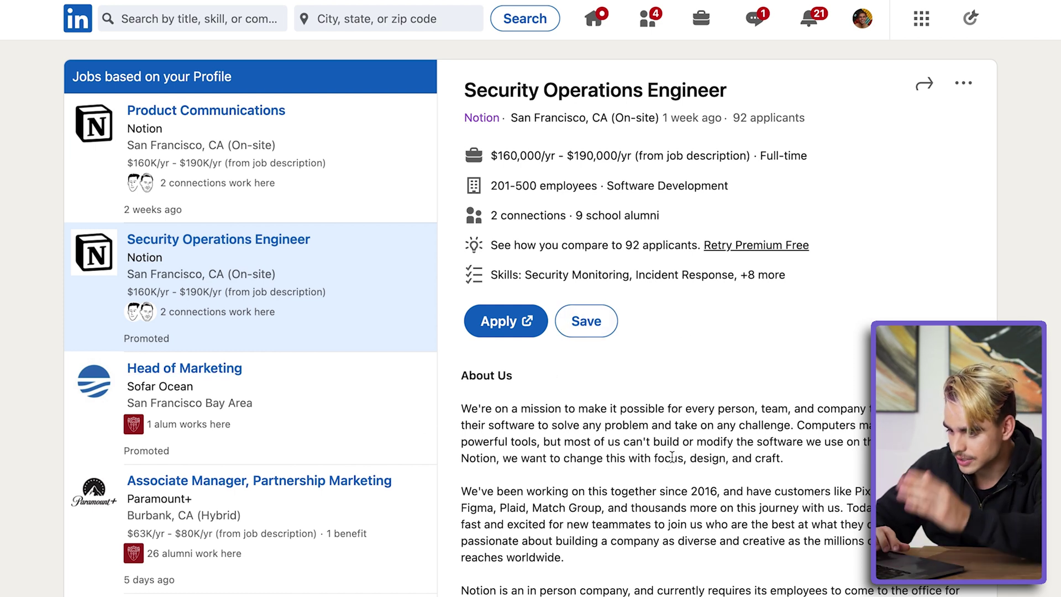
scroll(672, 456, down, 5)
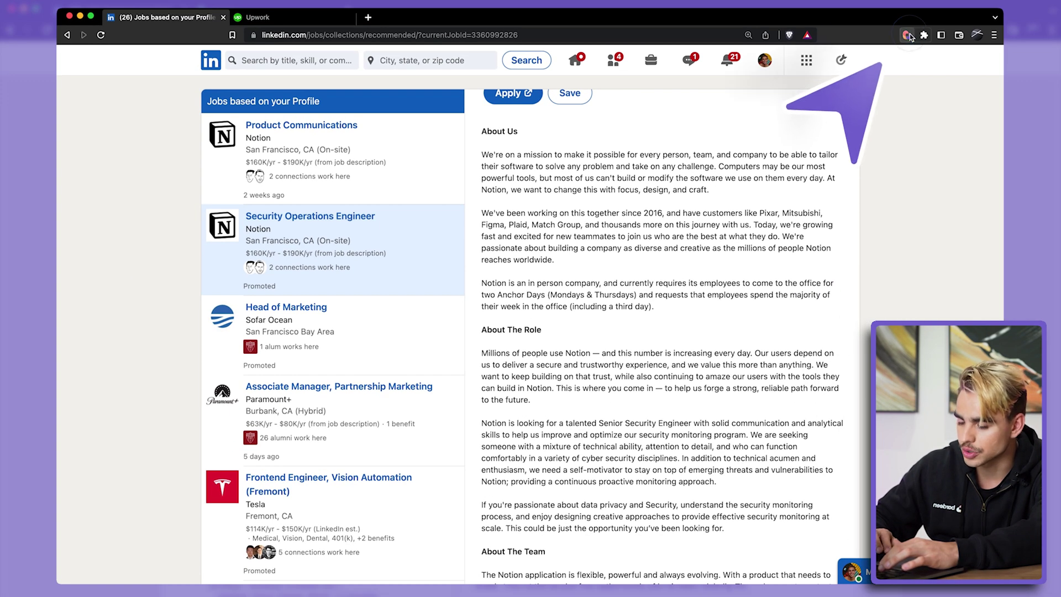
click(909, 37)
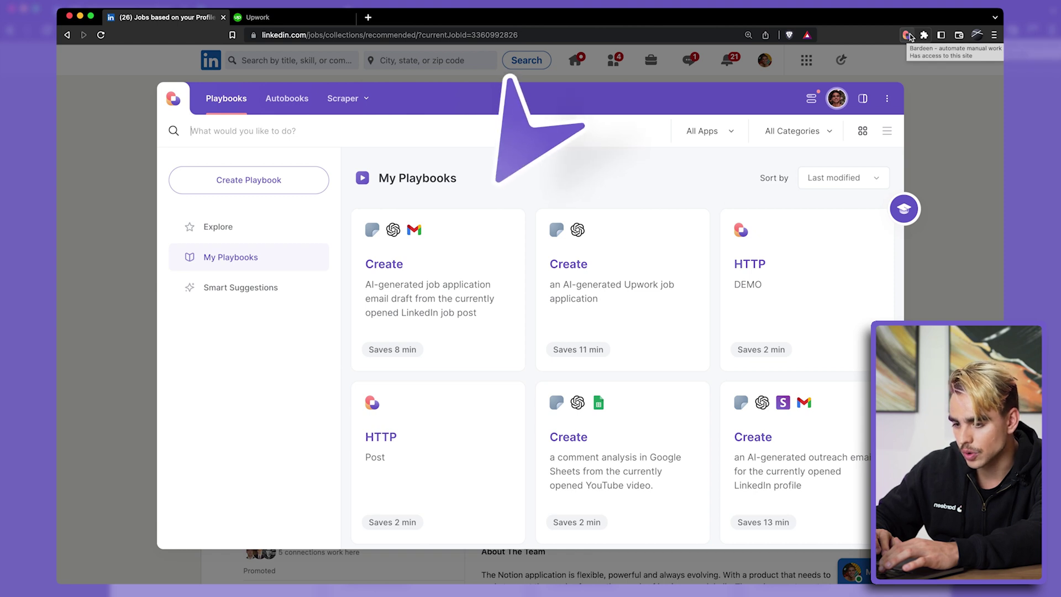
- Run the LinkedIn job-application email playbook with your name and LinkedIn profile URL, remembering the inputs
click(469, 258)
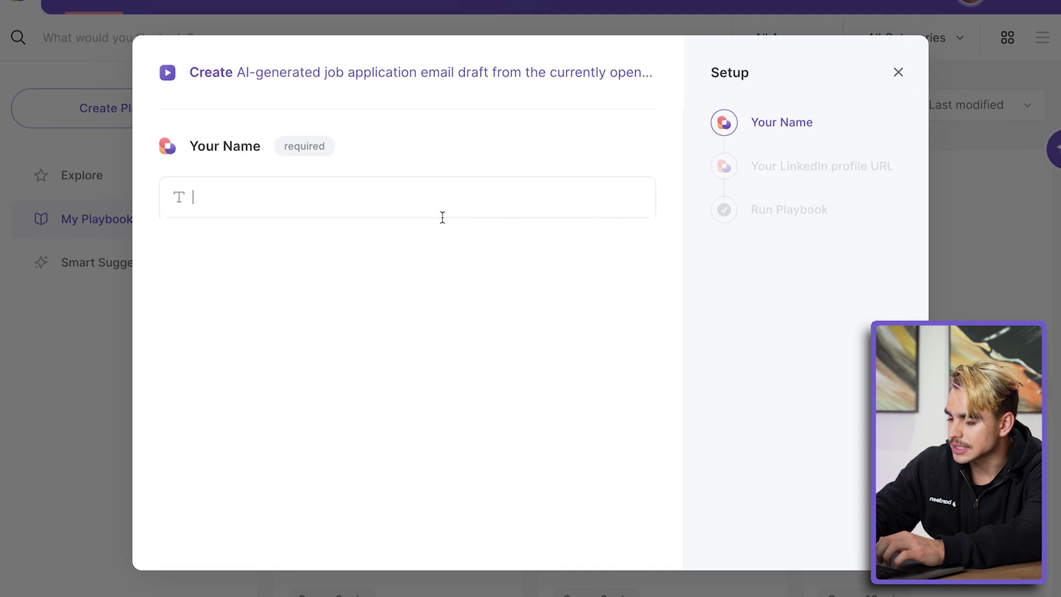
text(R)
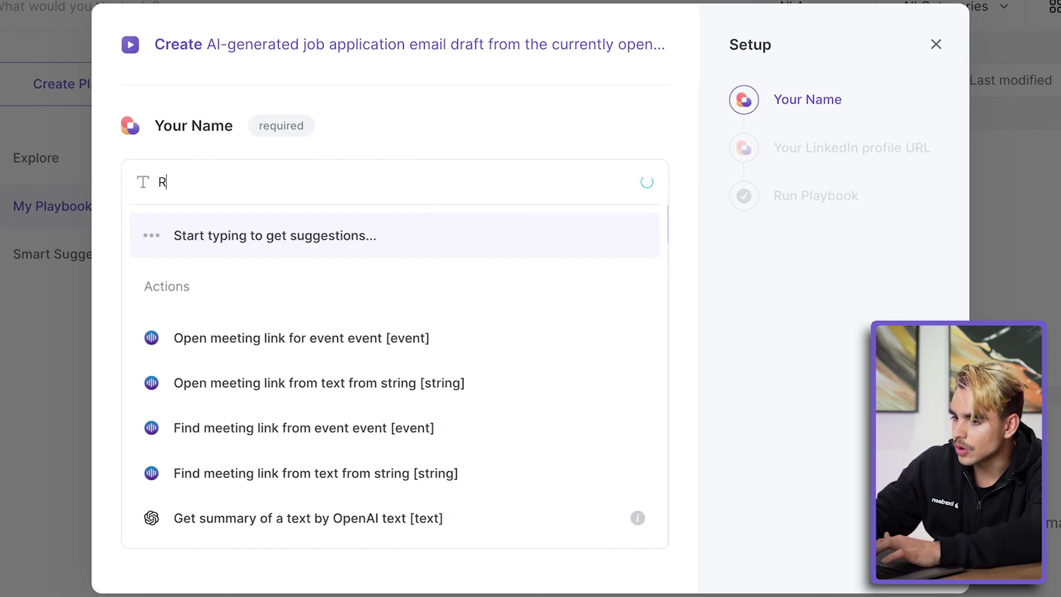
text(enat)
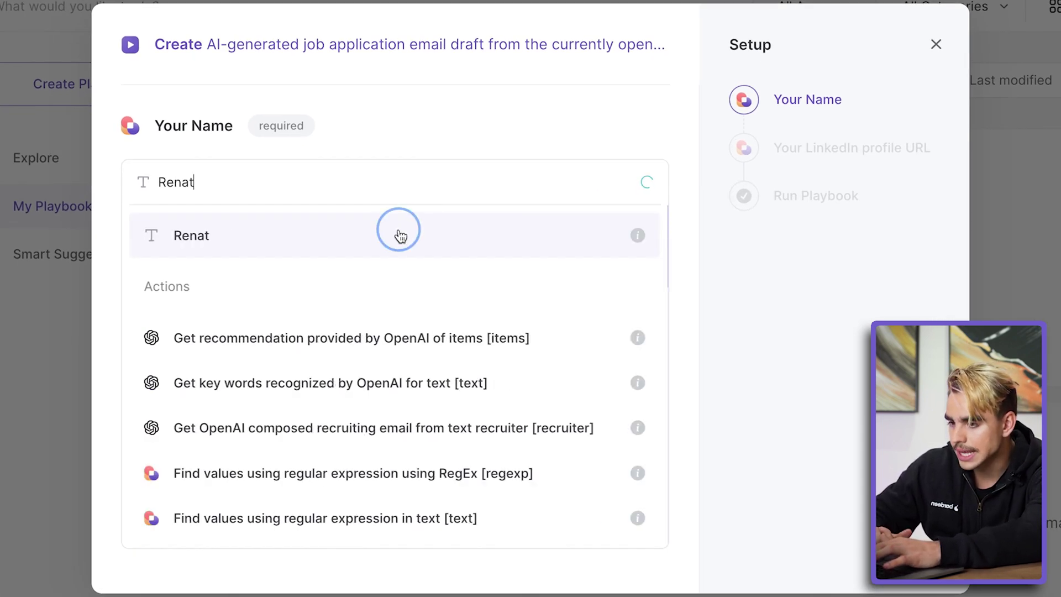
click(400, 236)
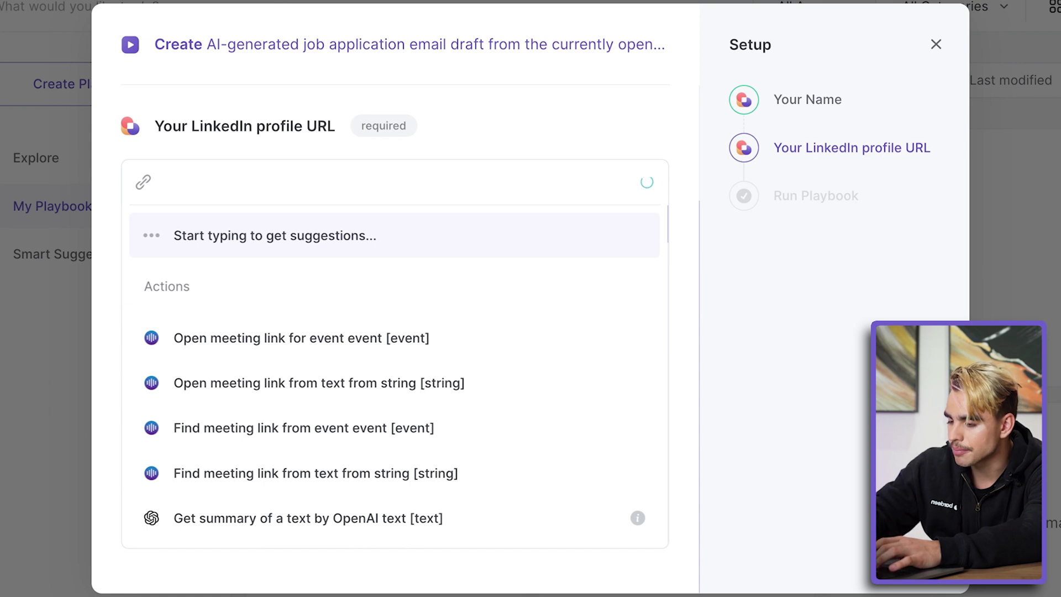
text(rg)
key(ctrl+a)
text(https://www.linkedin.com/in/gabitov)
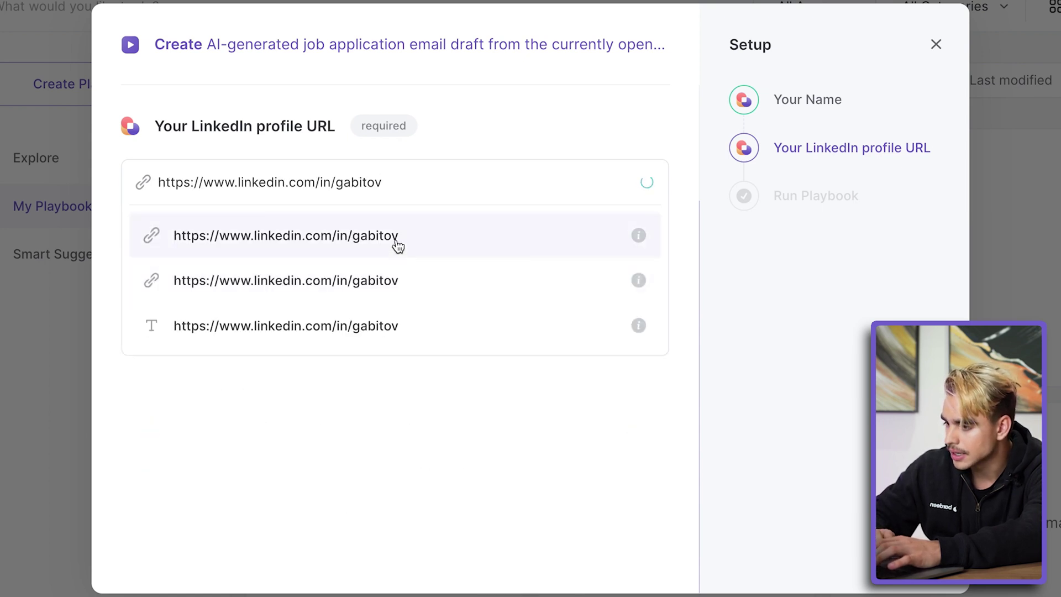
click(396, 238)
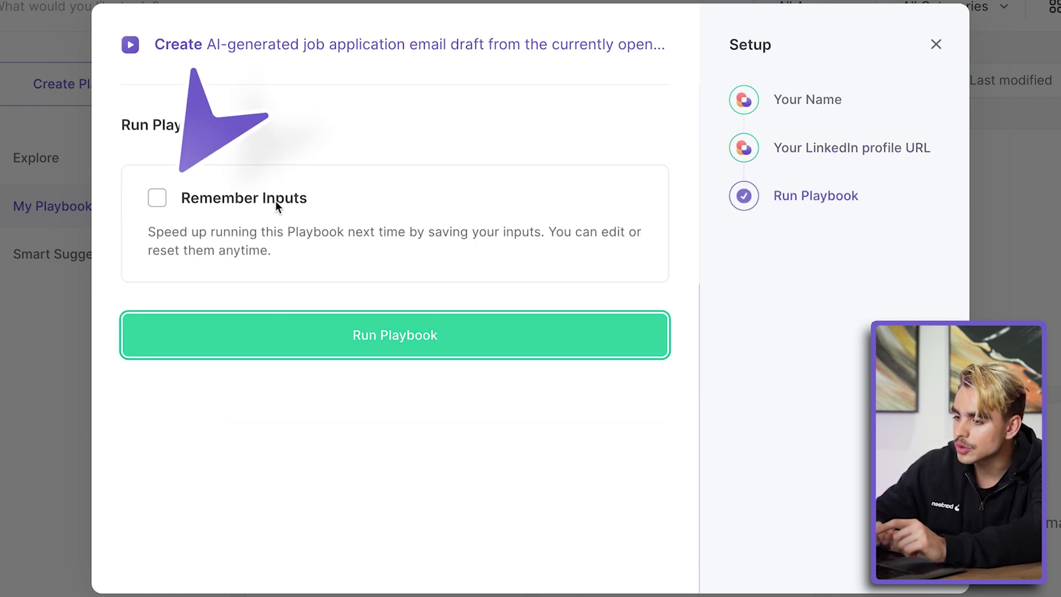
click(275, 201)
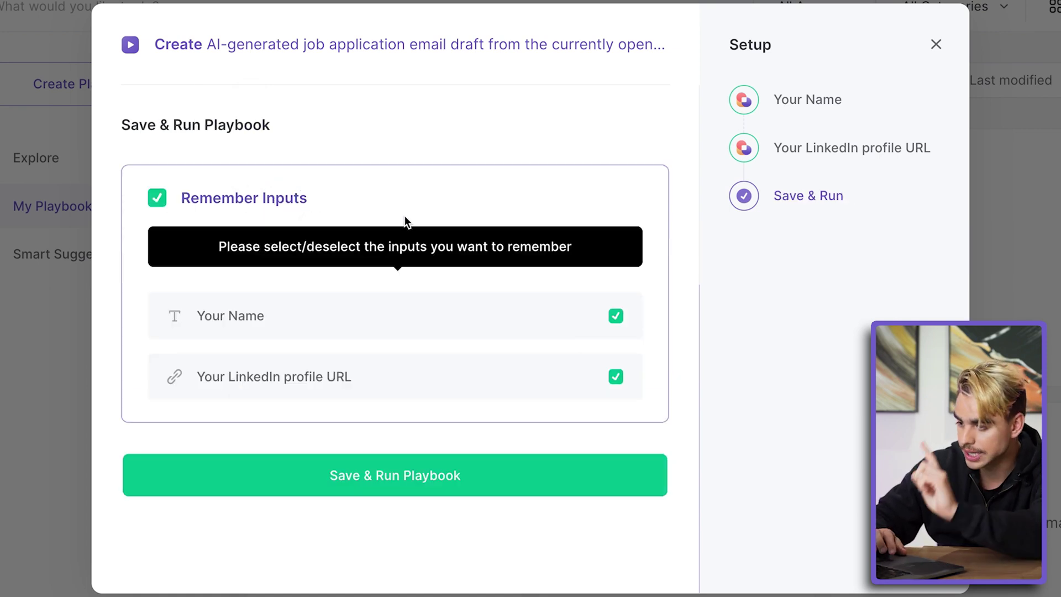
click(471, 475)
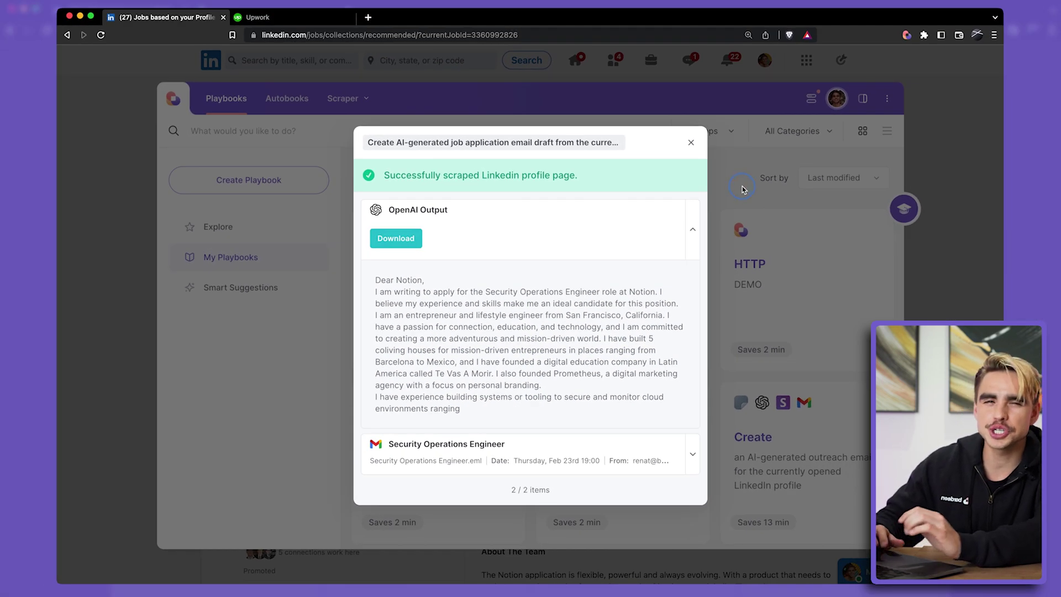
- Close the cover-letter results and open the job-application email playbook's options menu
click(742, 190)
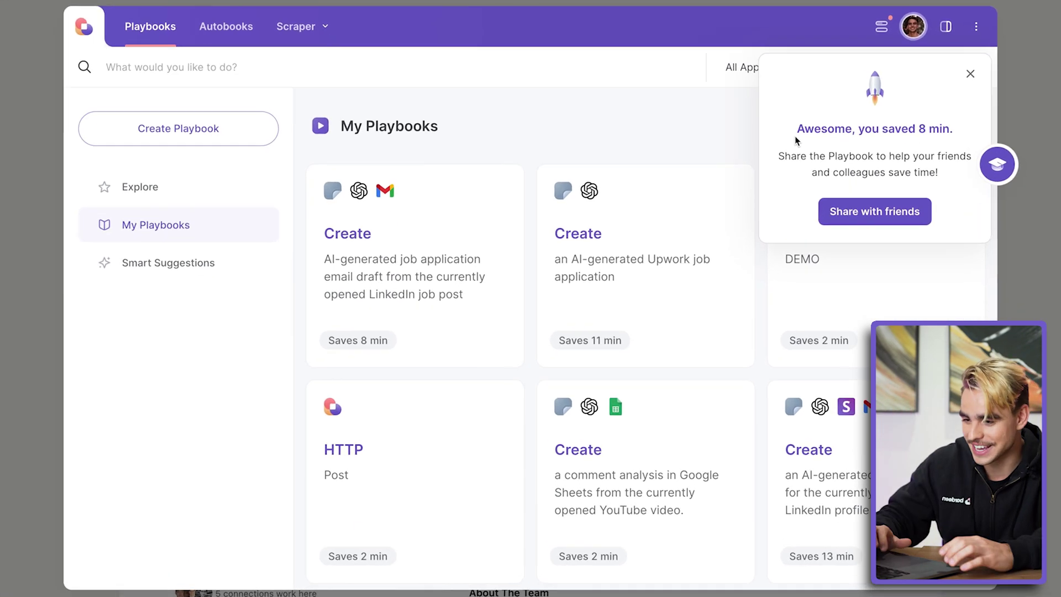
click(501, 188)
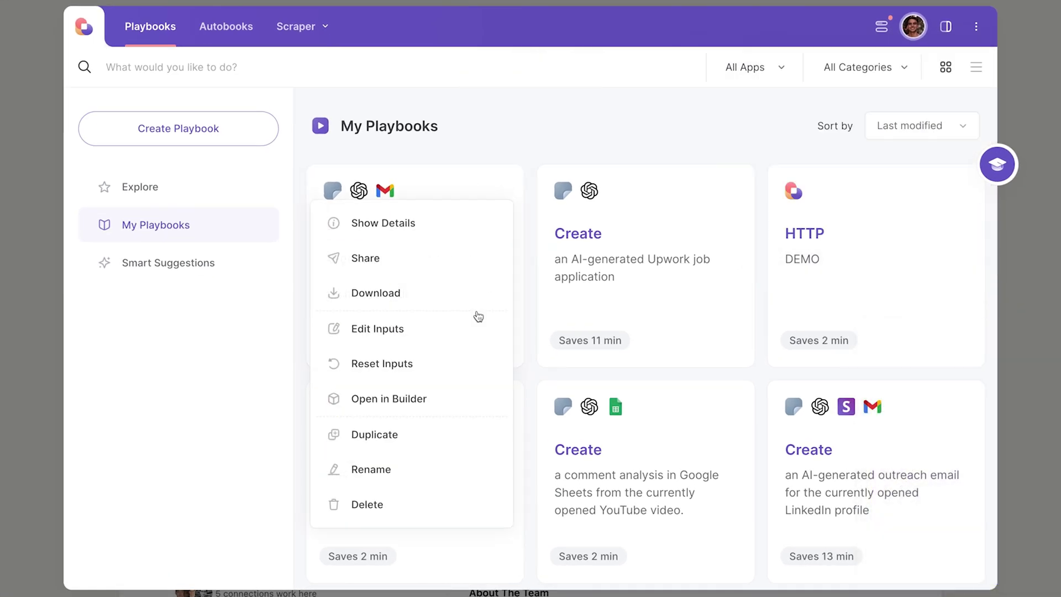
- Open the email playbook in the builder and inspect its scrape, OpenAI summary and Merge text steps
click(462, 400)
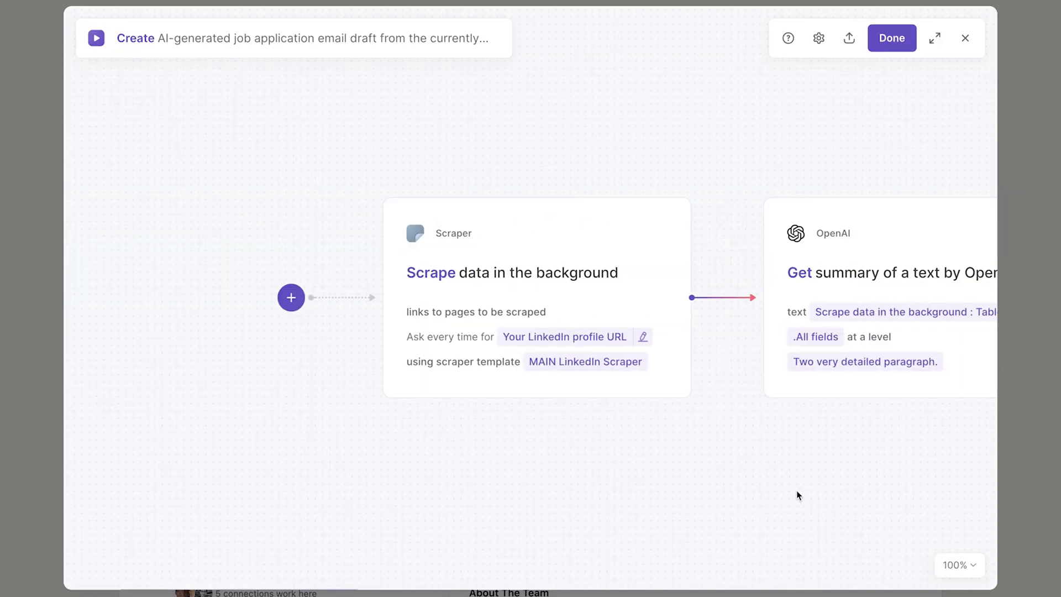
mouse_move(530, 370)
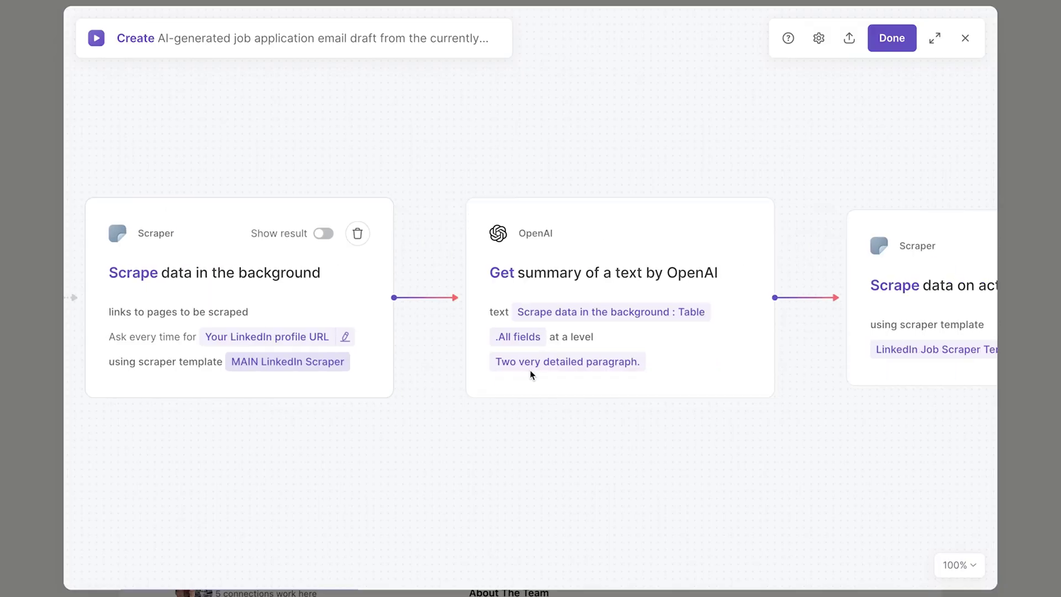
mouse_move(598, 317)
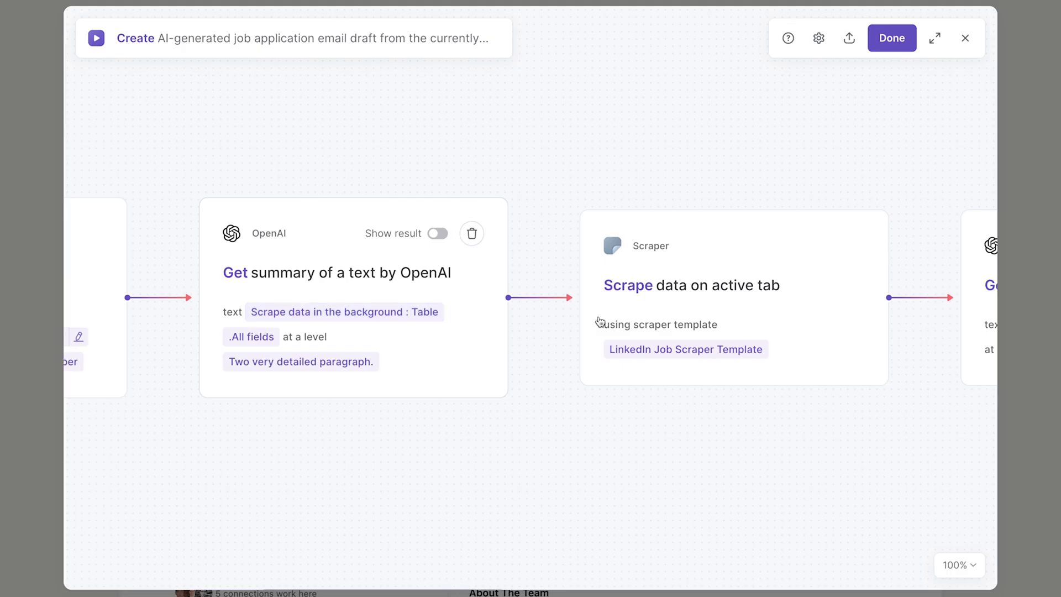
mouse_move(789, 325)
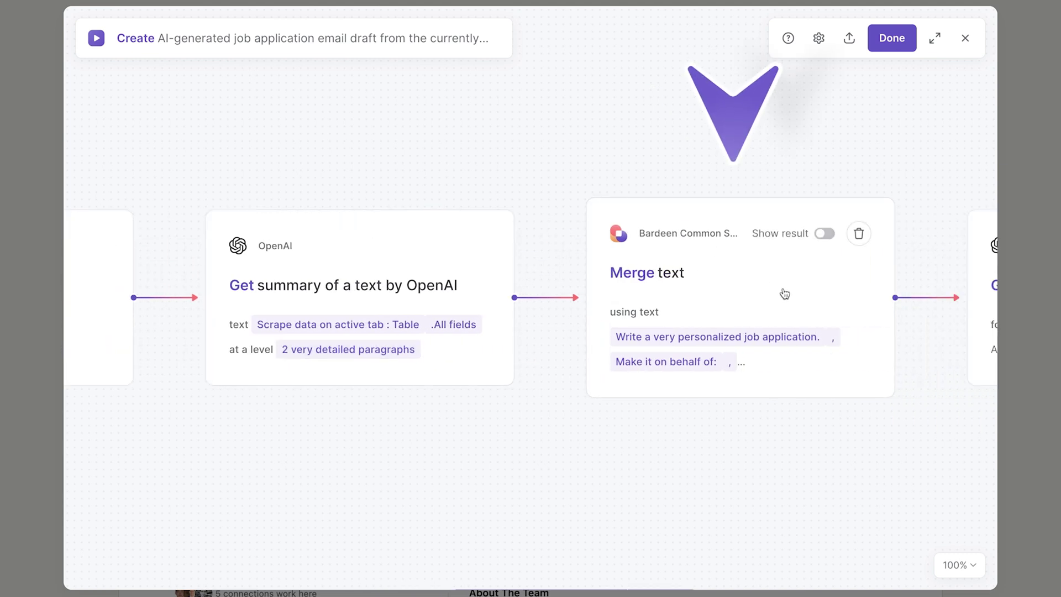
click(785, 294)
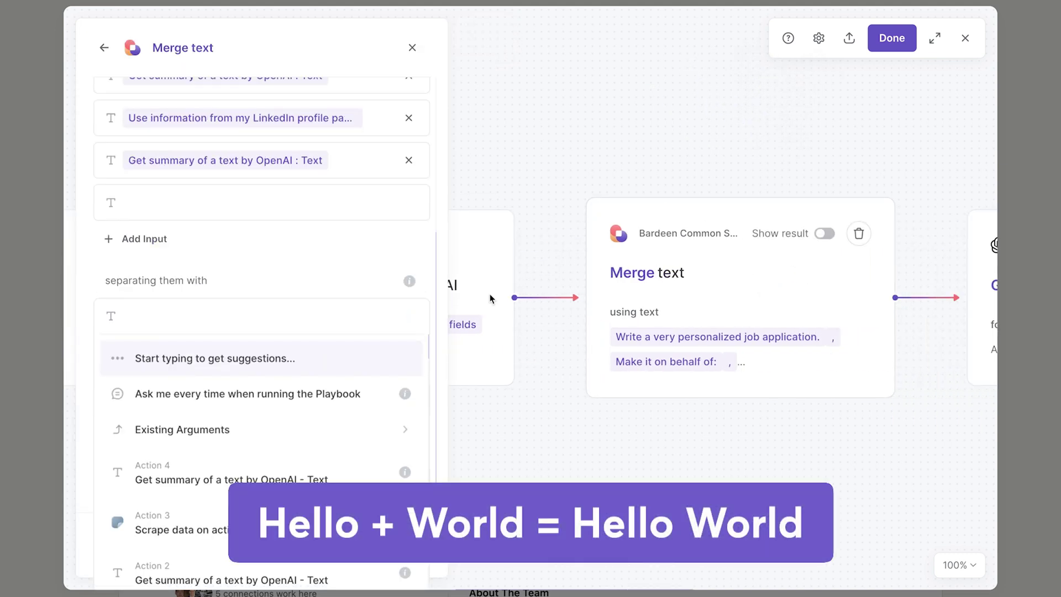
click(408, 239)
scroll(411, 243, up, 5)
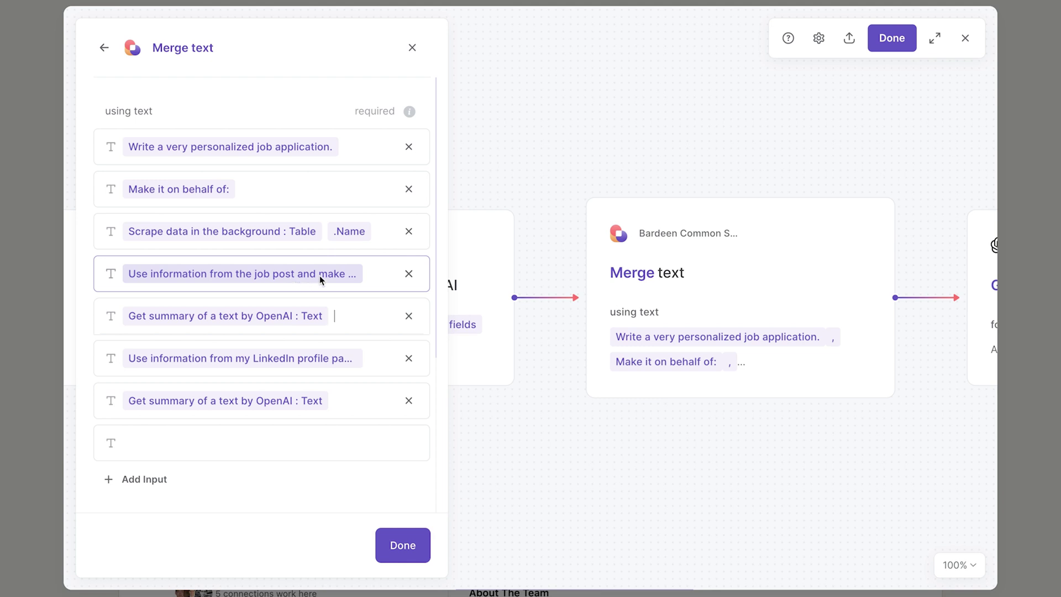
click(615, 421)
- Scroll along the builder canvas and inspect the OpenAI composed-email step's settings
scroll(616, 421, right, 6)
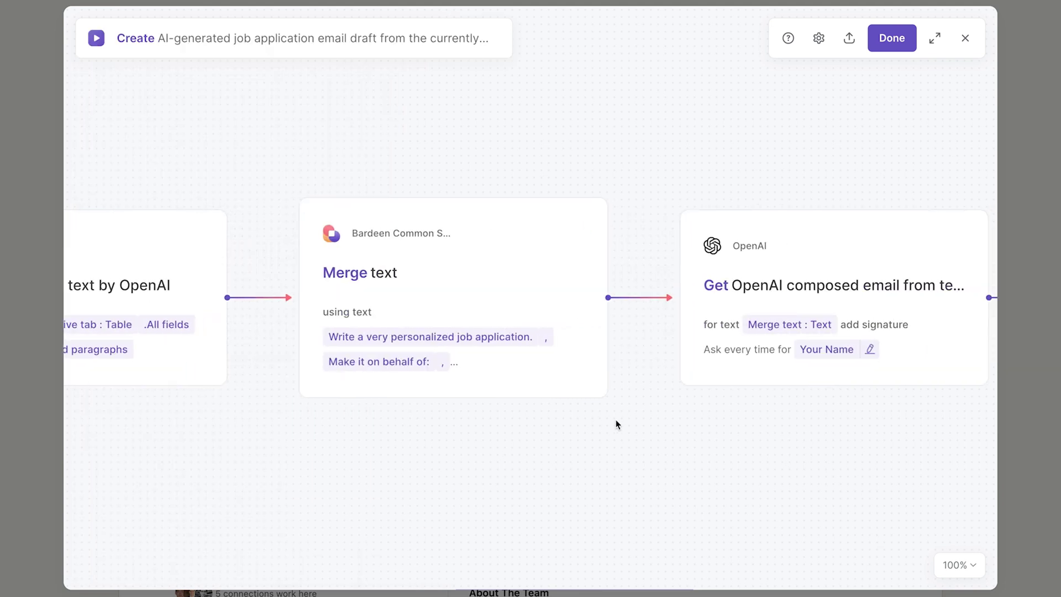
scroll(617, 424, right, 2)
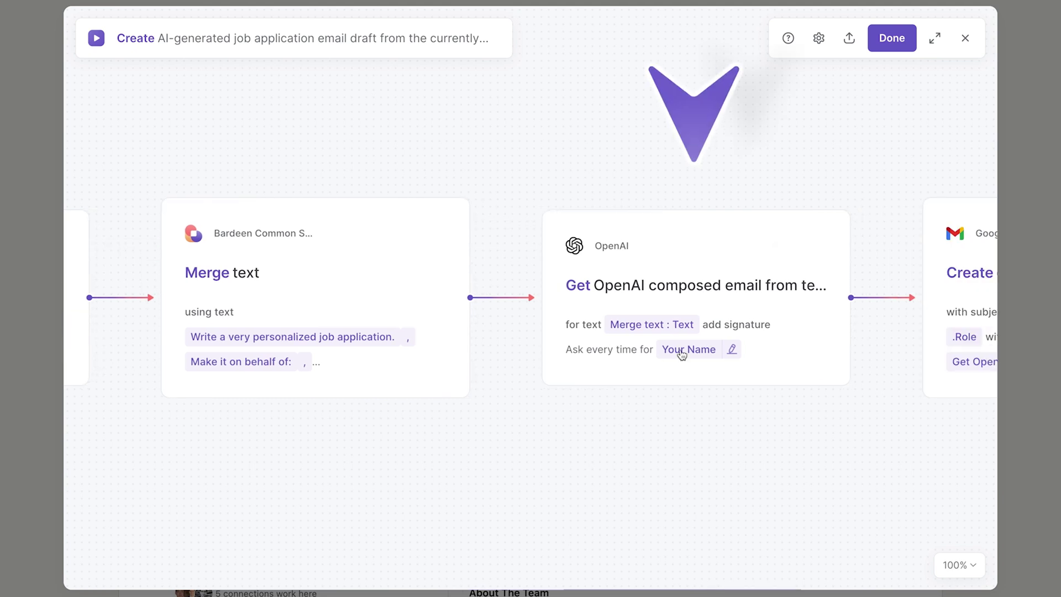
click(778, 330)
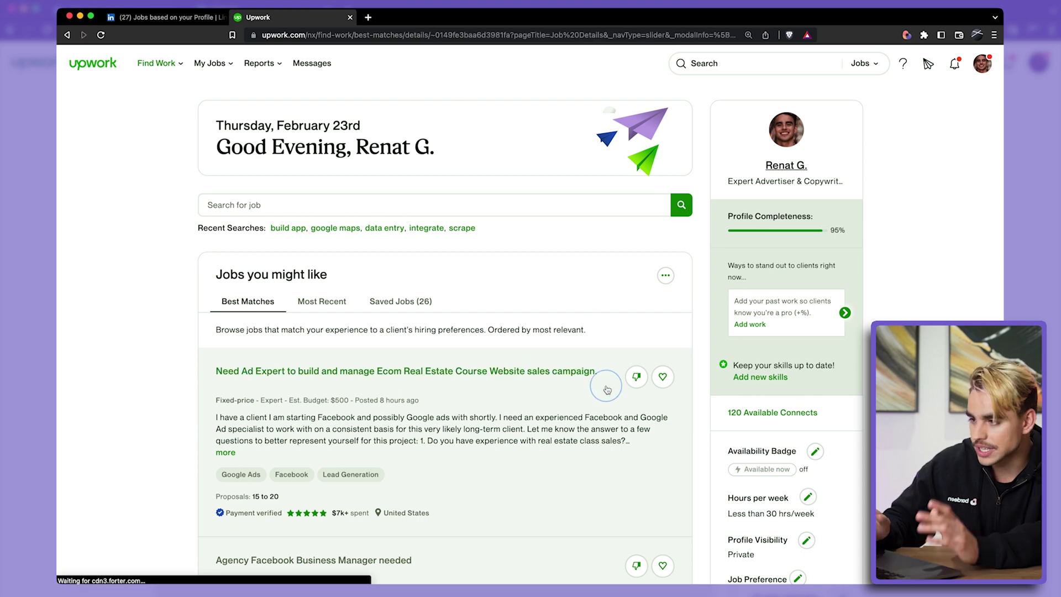
- Open the Ecom Real Estate ad-expert job on Upwork and bring up Bardeen's playbook list
click(524, 393)
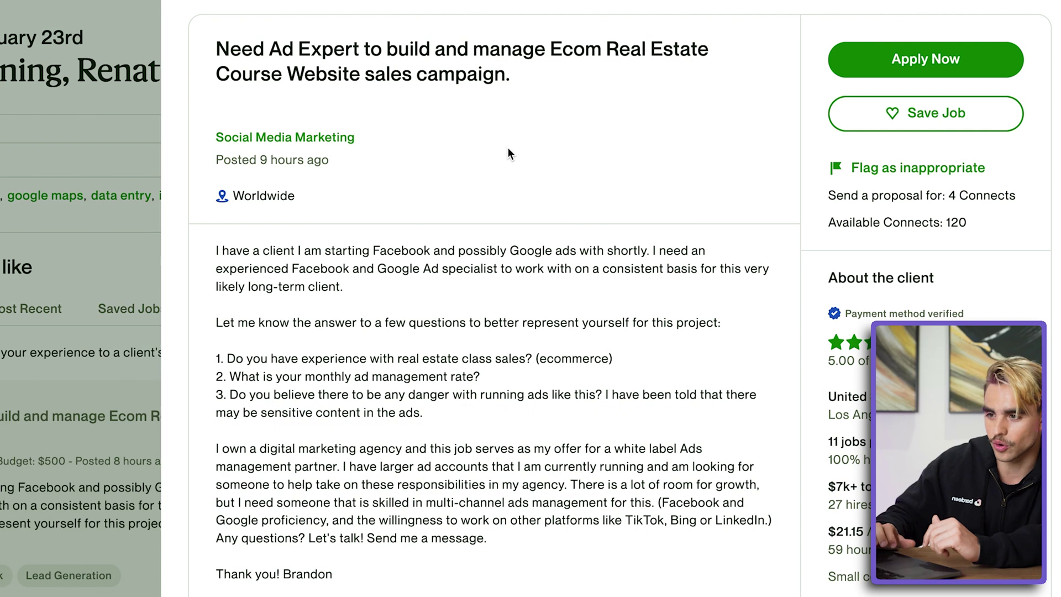
click(923, 40)
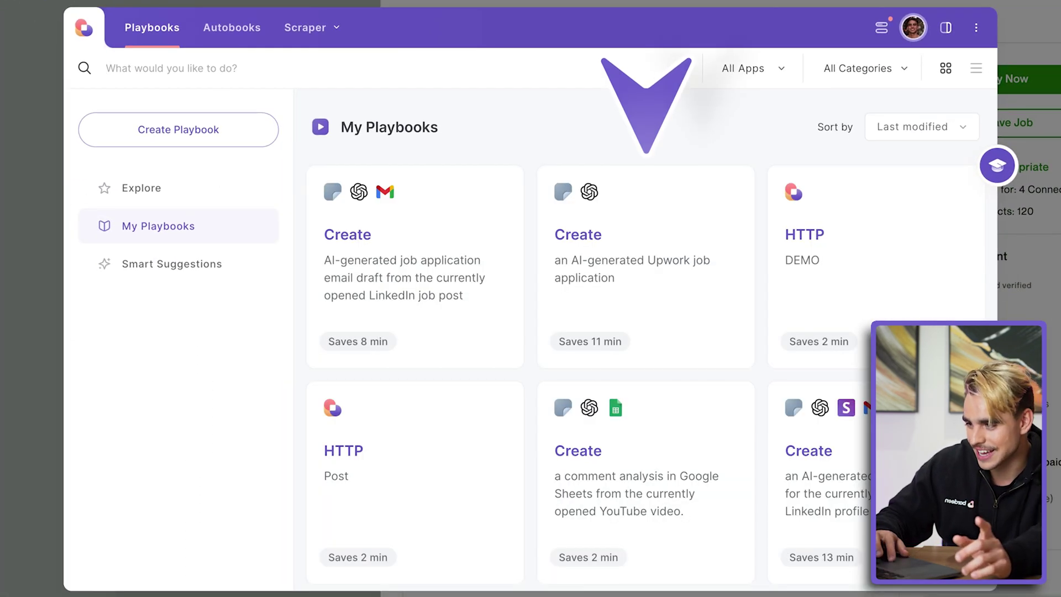
- Run the Upwork job application playbook with your name remembered, then close the generated cover letter
click(660, 313)
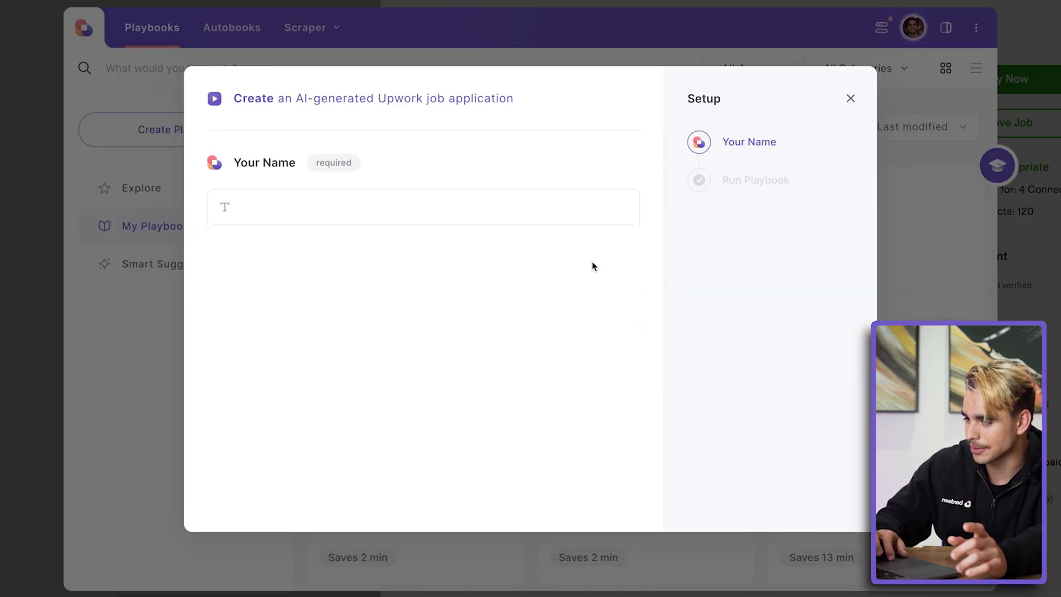
text(REnat)
key(super+a)
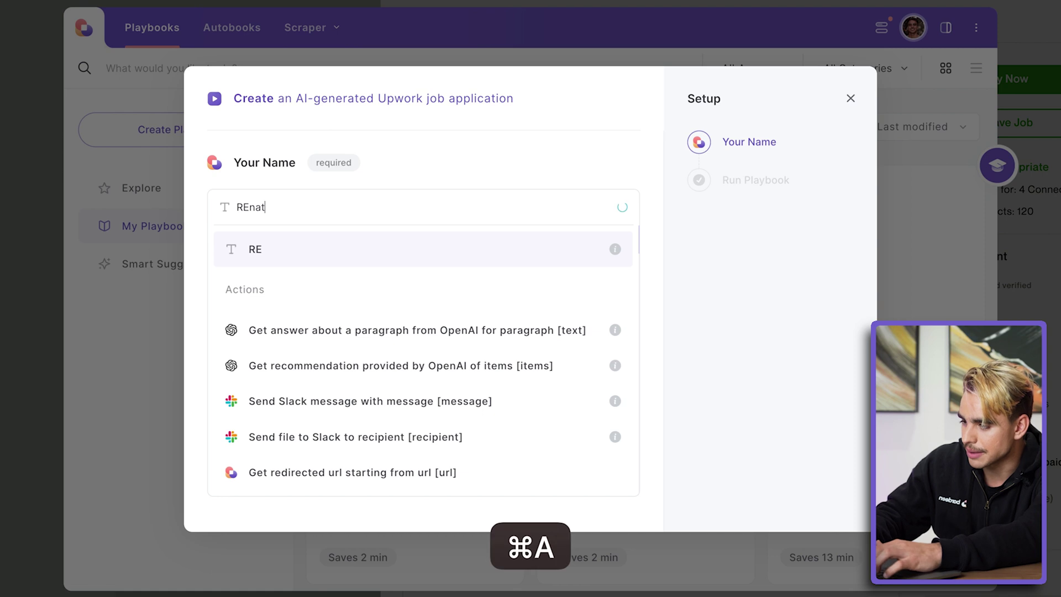
text(Renat)
click(516, 247)
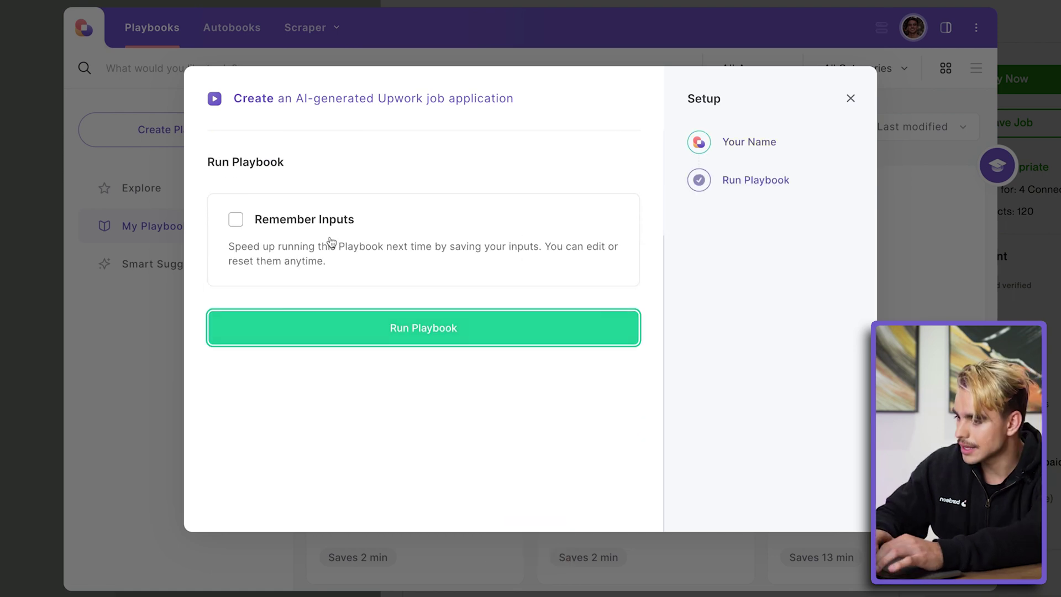
click(322, 219)
click(414, 390)
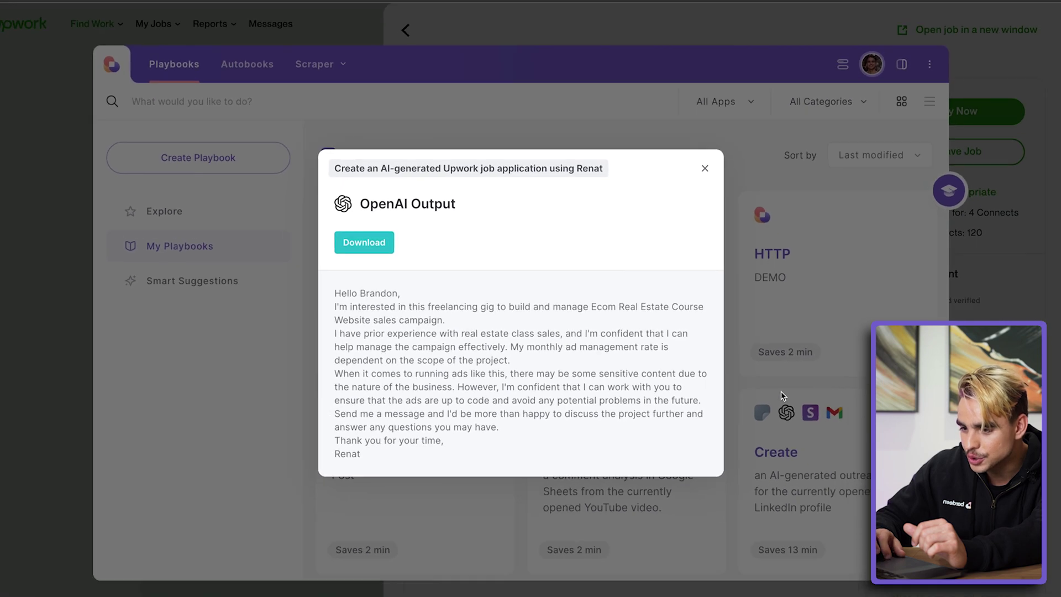
key(Escape)
key(Escape)
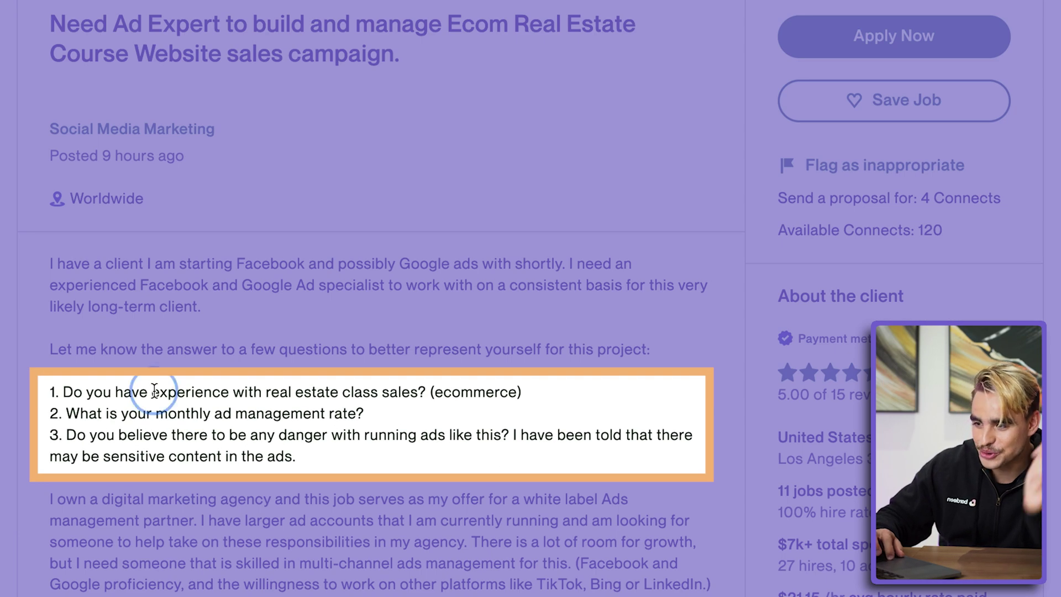
drag(154, 390, 379, 394)
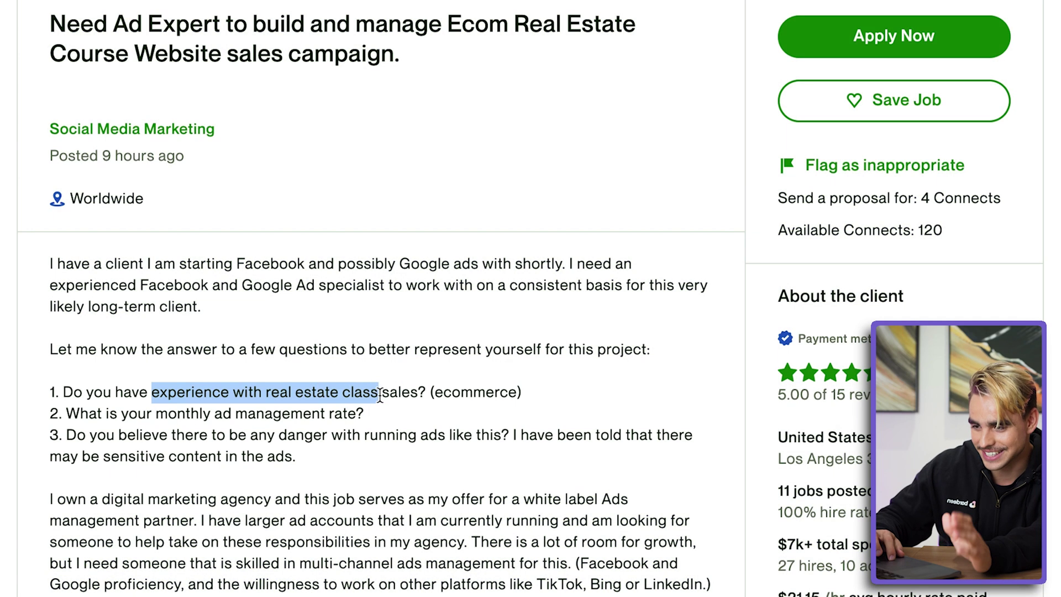
click(391, 423)
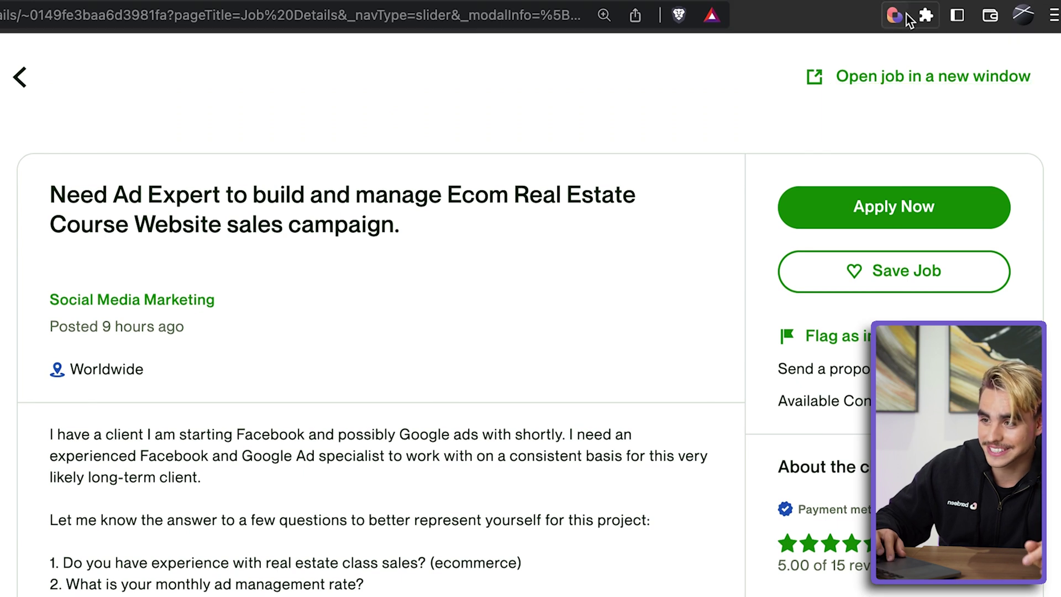
- Copy the last run's OpenAI cover letter from Bardeen's History
click(904, 16)
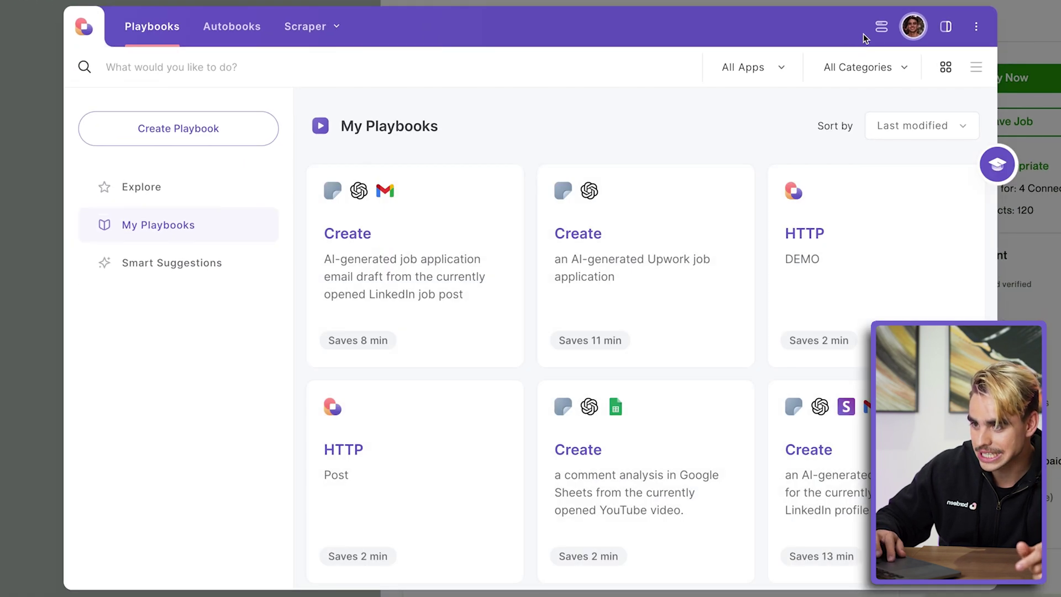
click(881, 27)
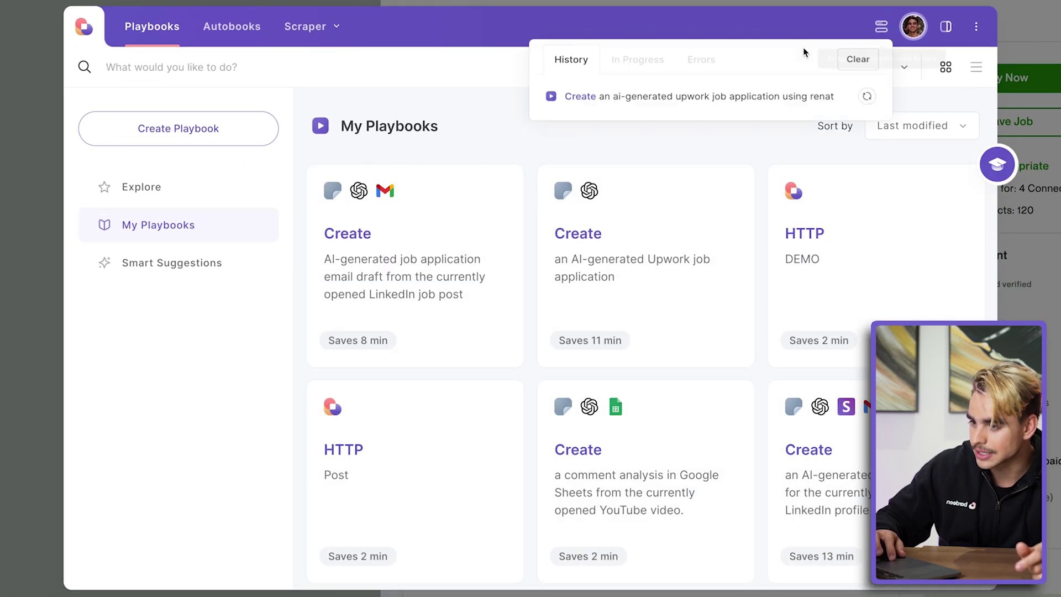
click(685, 102)
drag(530, 237, 547, 436)
key(super+c)
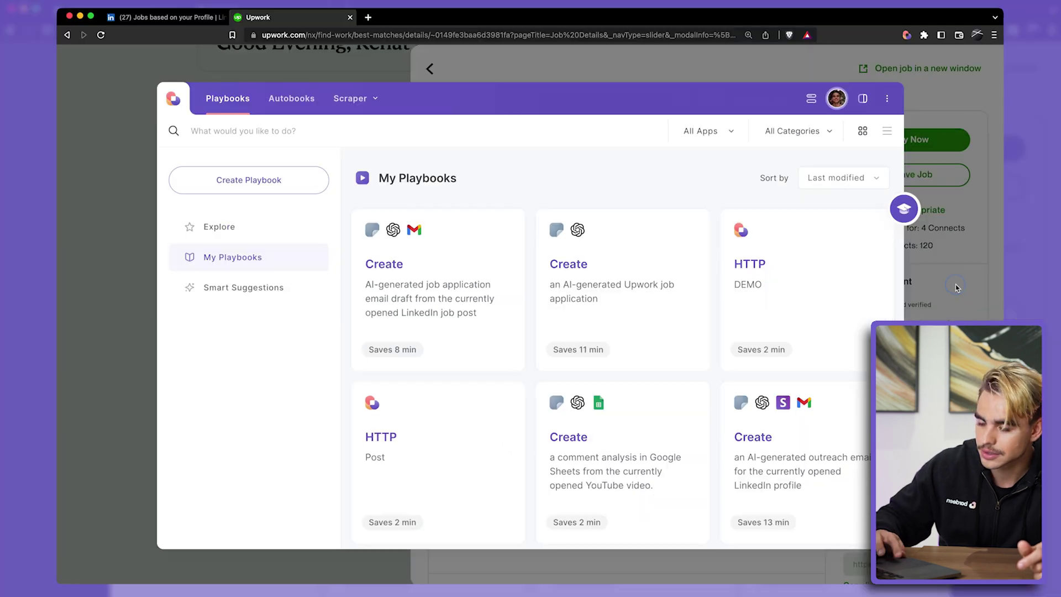
click(957, 287)
- Apply to the job with the pasted cover letter, sending for 4 Connects and accepting the terms
click(912, 140)
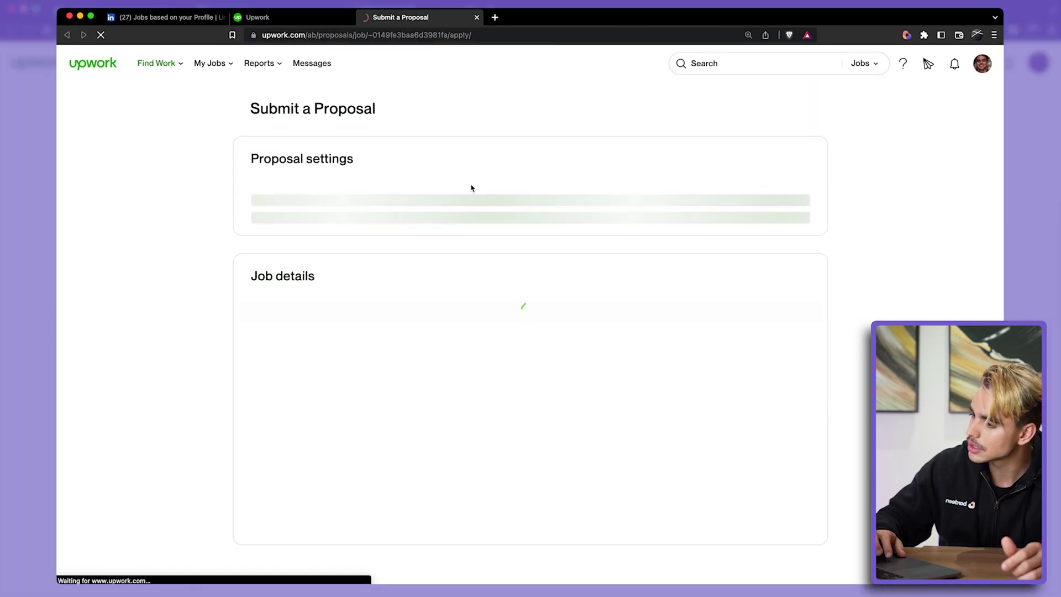
scroll(464, 331, down, 10)
scroll(424, 367, down, 12)
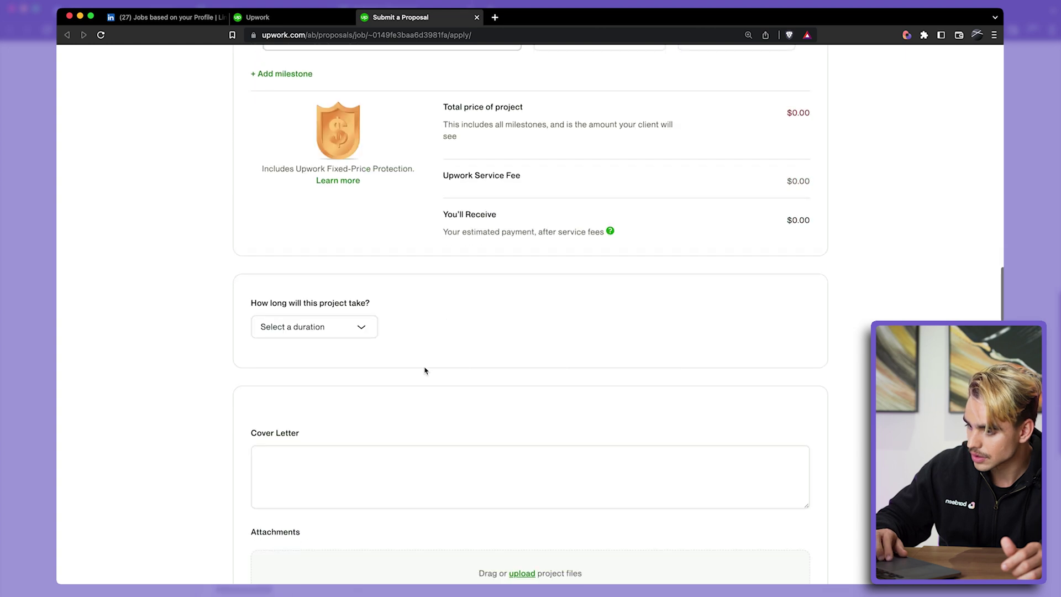
scroll(387, 276, up, 2)
click(377, 231)
key(super+v)
scroll(376, 231, up, 5)
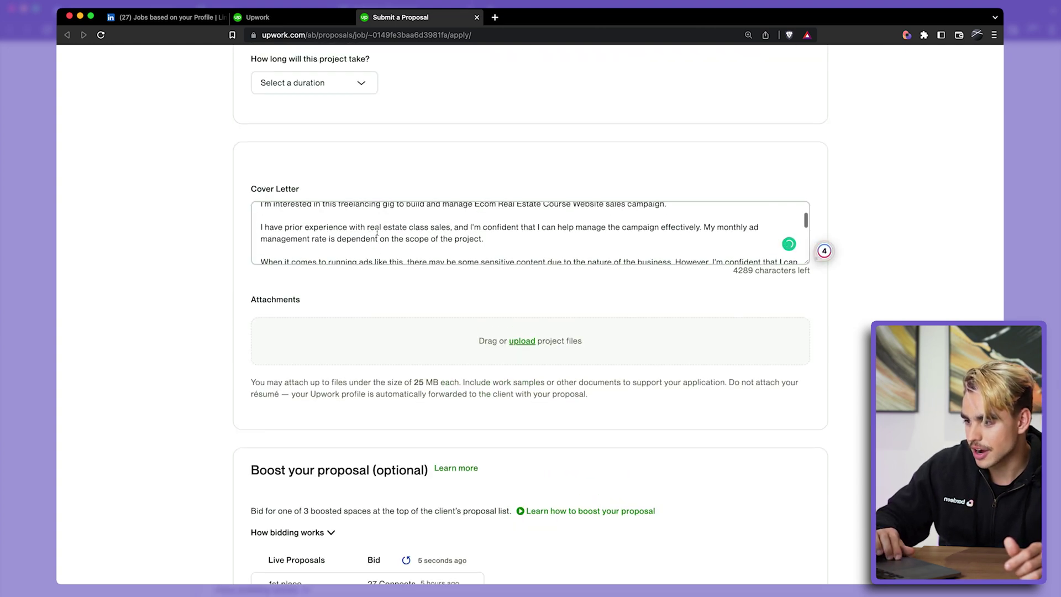
scroll(377, 231, down, 6)
scroll(367, 408, down, 4)
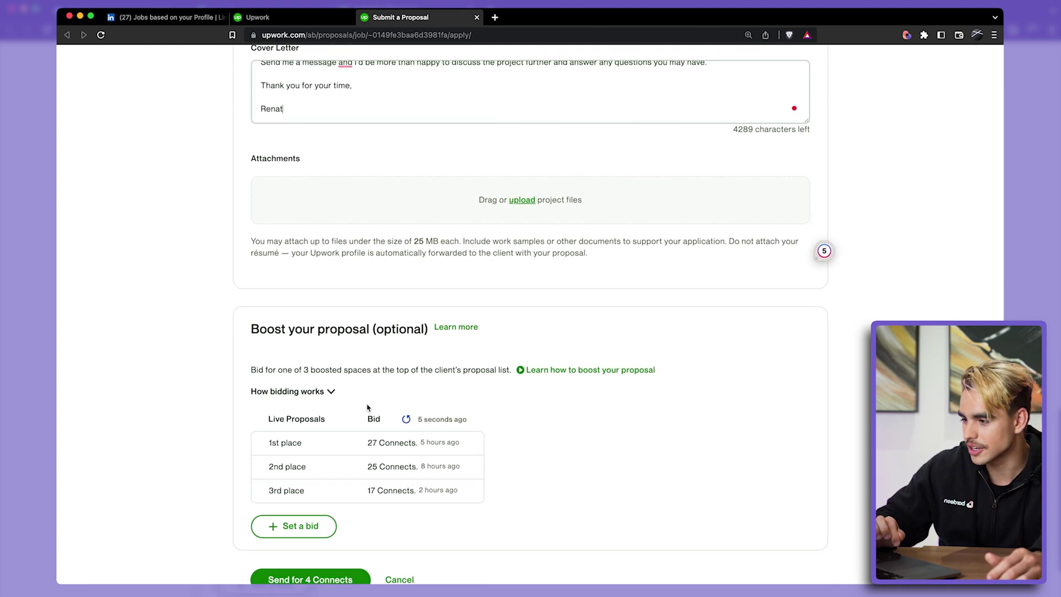
click(304, 505)
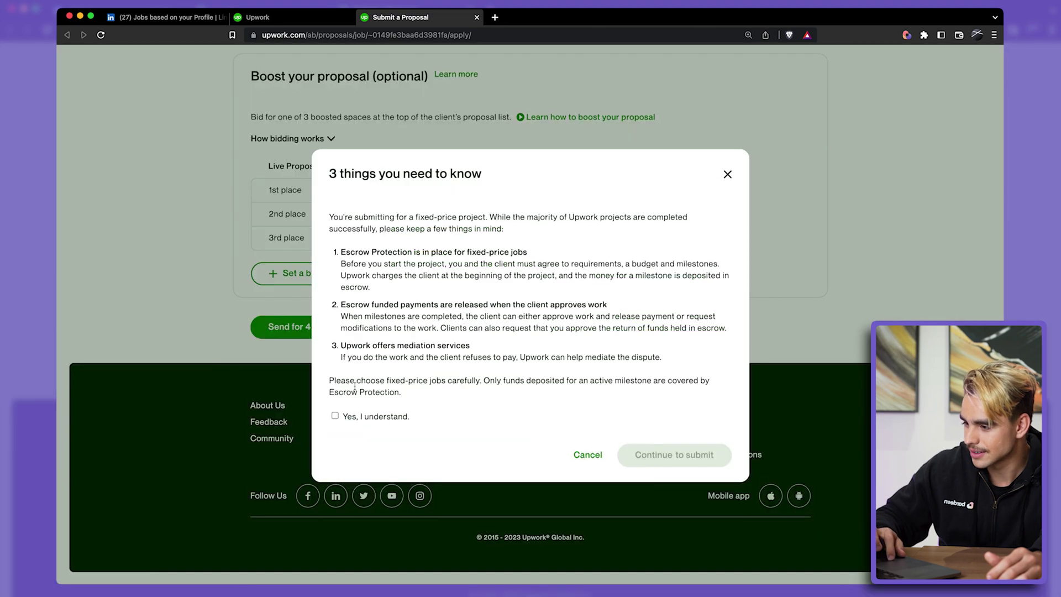
click(384, 418)
click(664, 457)
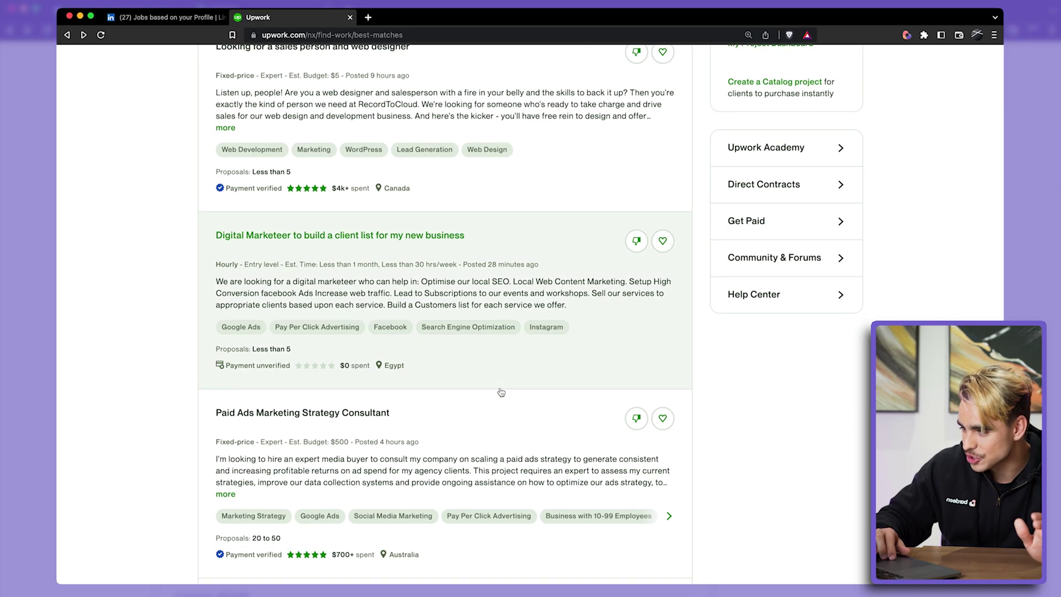
scroll(561, 362, down, 2)
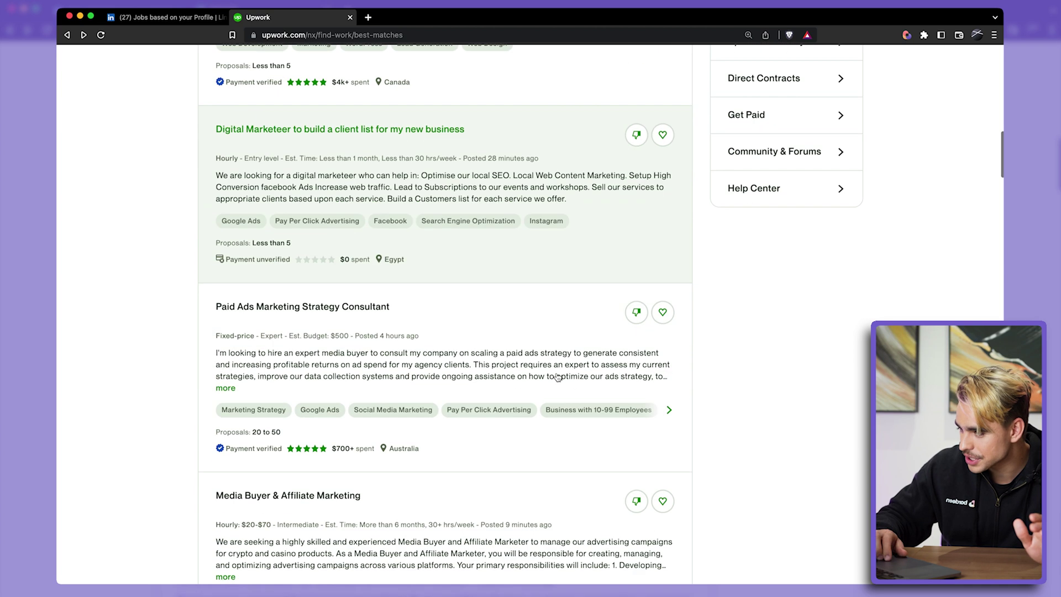
- Run the Upwork playbook on the Paid Ads Marketing Strategy Consultant job and copy its cover letter
click(489, 332)
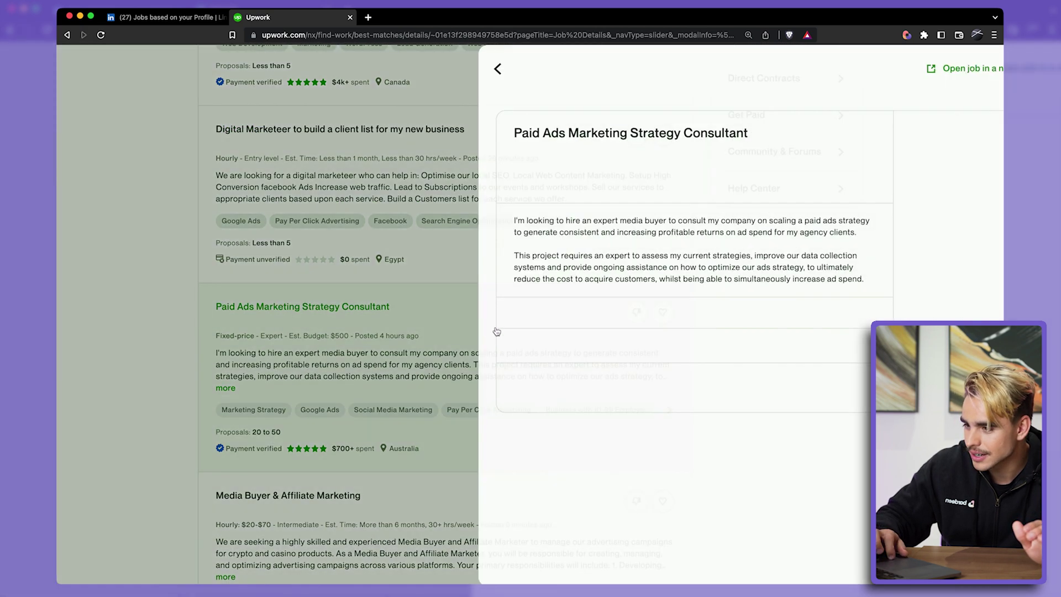
key(alt+b)
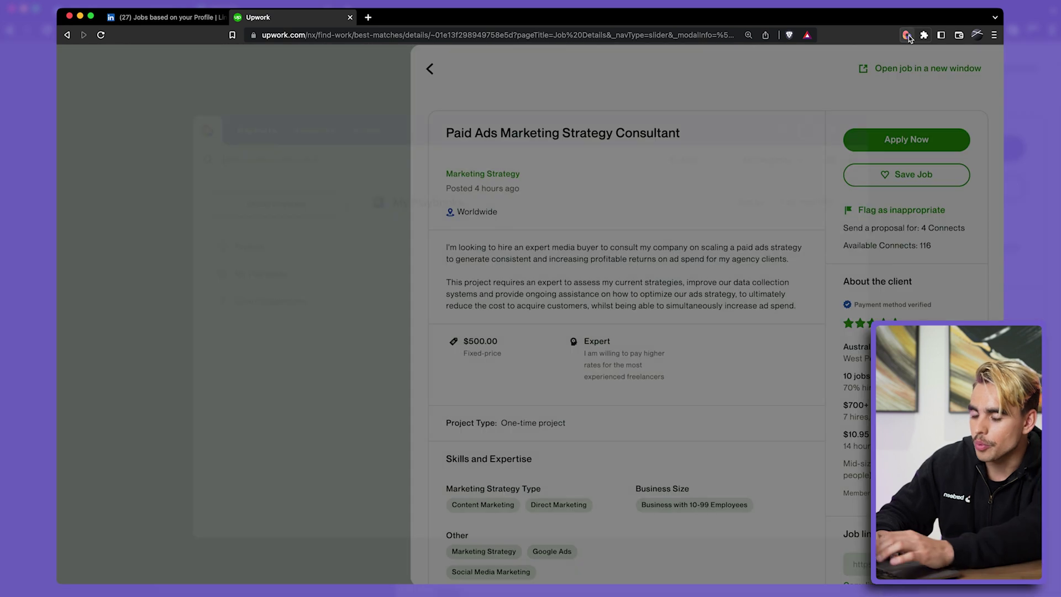
click(656, 305)
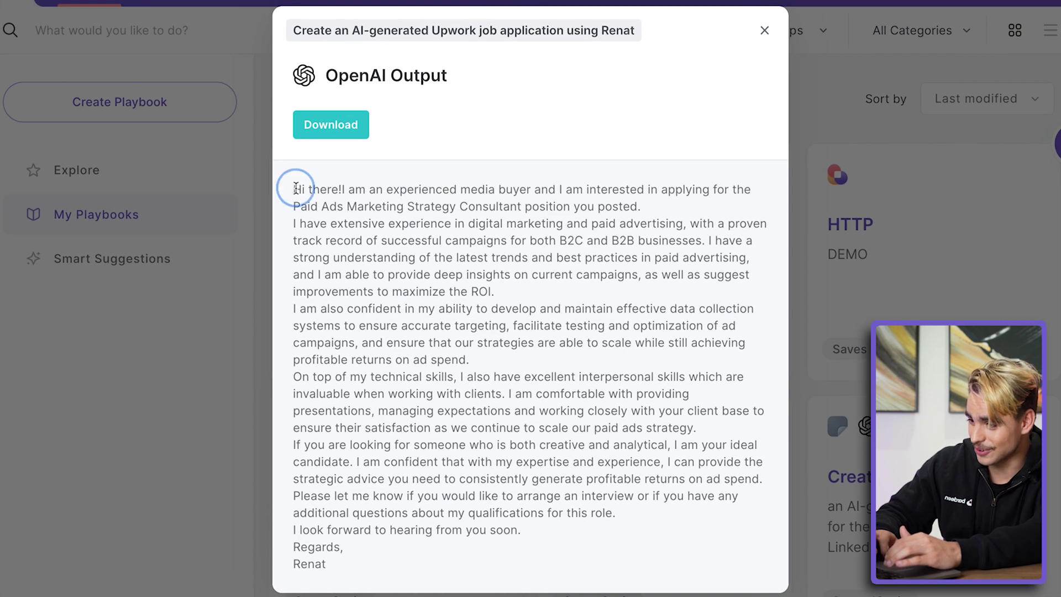
drag(296, 188, 326, 563)
key(super+c)
key(Escape)
click(932, 105)
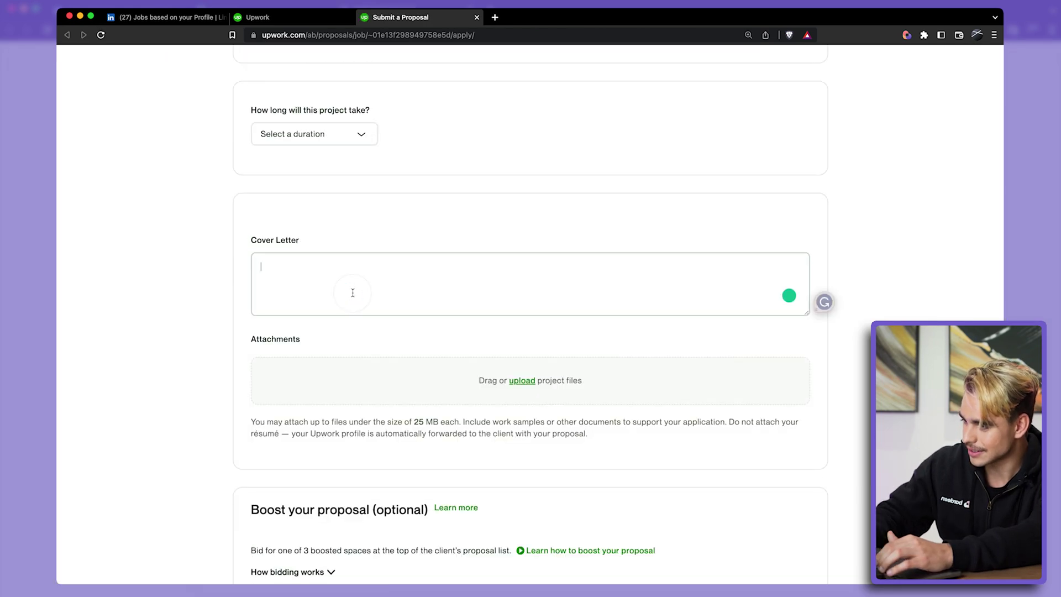
- Paste the cover letter into the proposal, send it for 4 Connects, and acknowledge the fixed-price terms
key(super+v)
scroll(343, 291, down, 9)
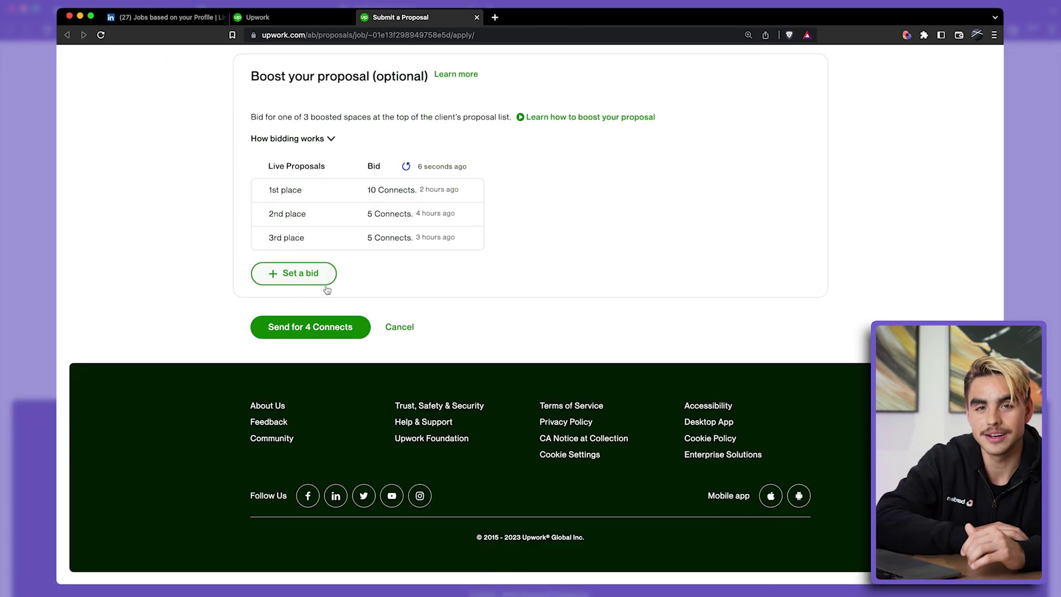
click(343, 328)
click(335, 415)
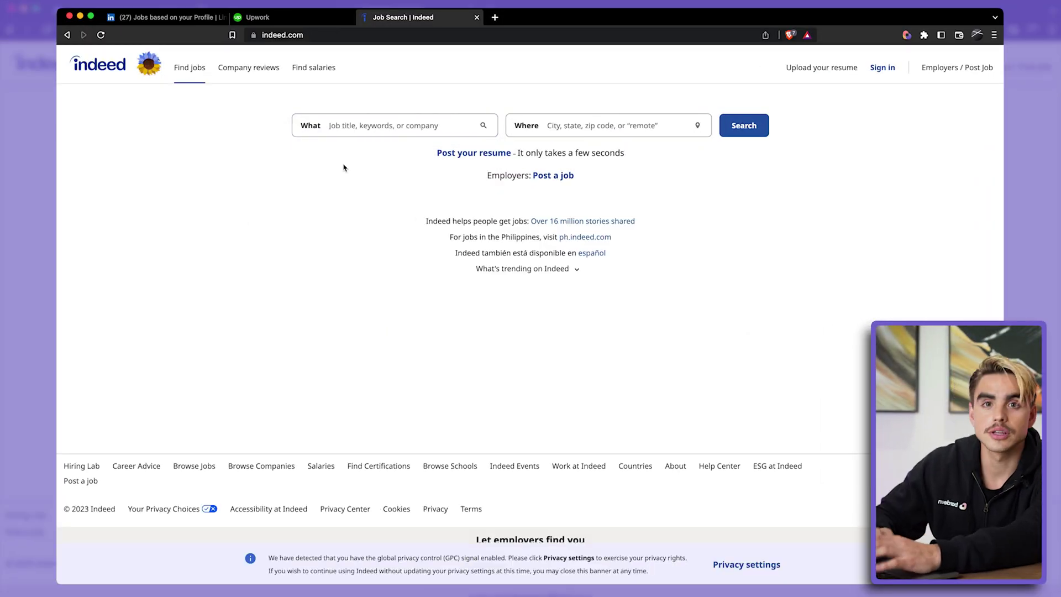
- Search Indeed for 'head of content' jobs in San Francisco, CA
click(346, 125)
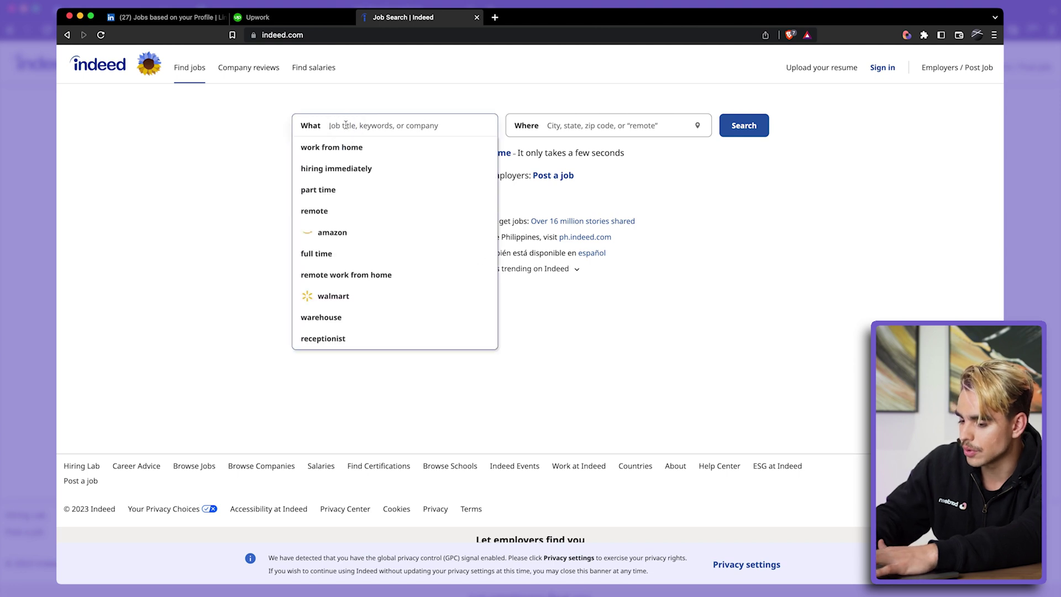
text(head of content)
key(Tab)
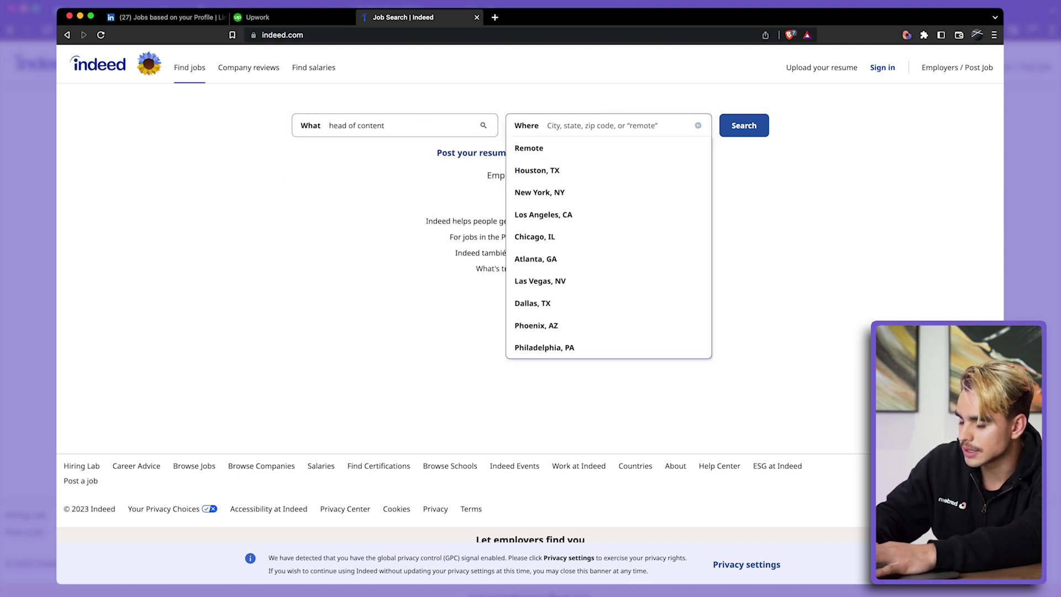
text(san franci)
click(586, 148)
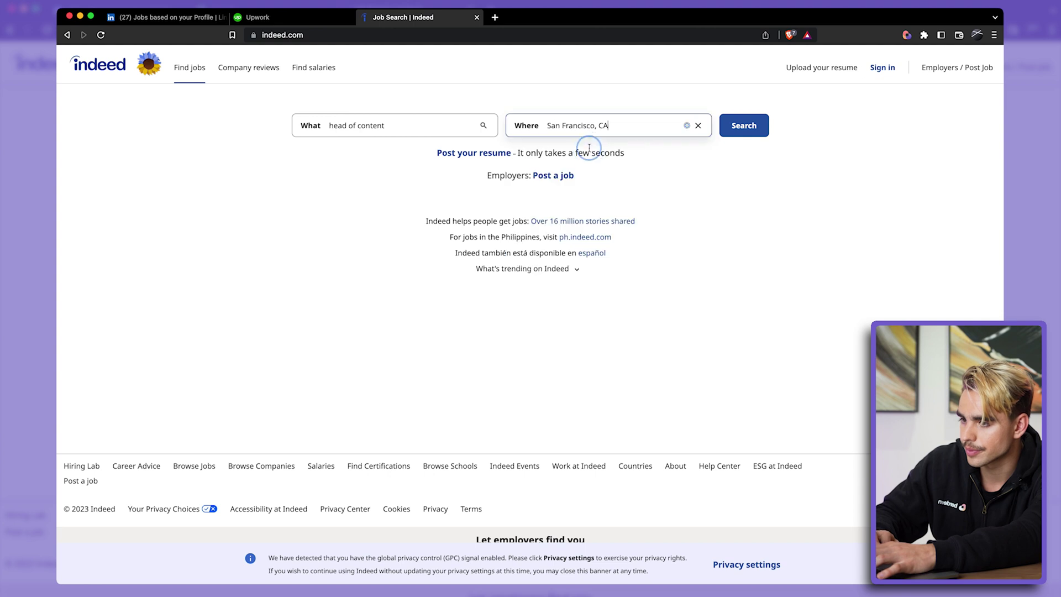
click(744, 125)
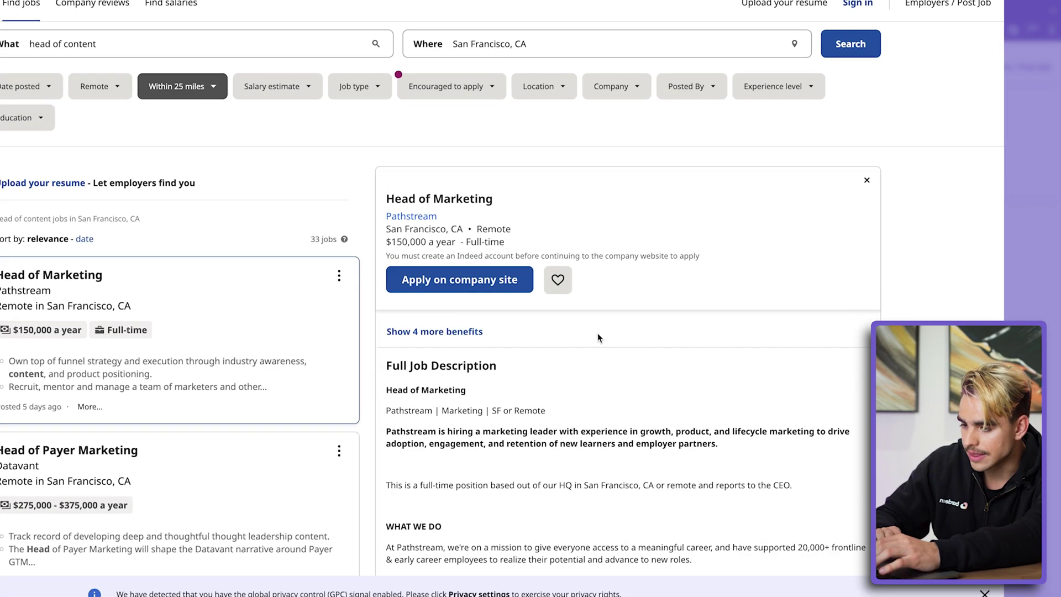
- Scroll through the Pathstream Head of Marketing job description and back to the top
scroll(531, 332, down, 3)
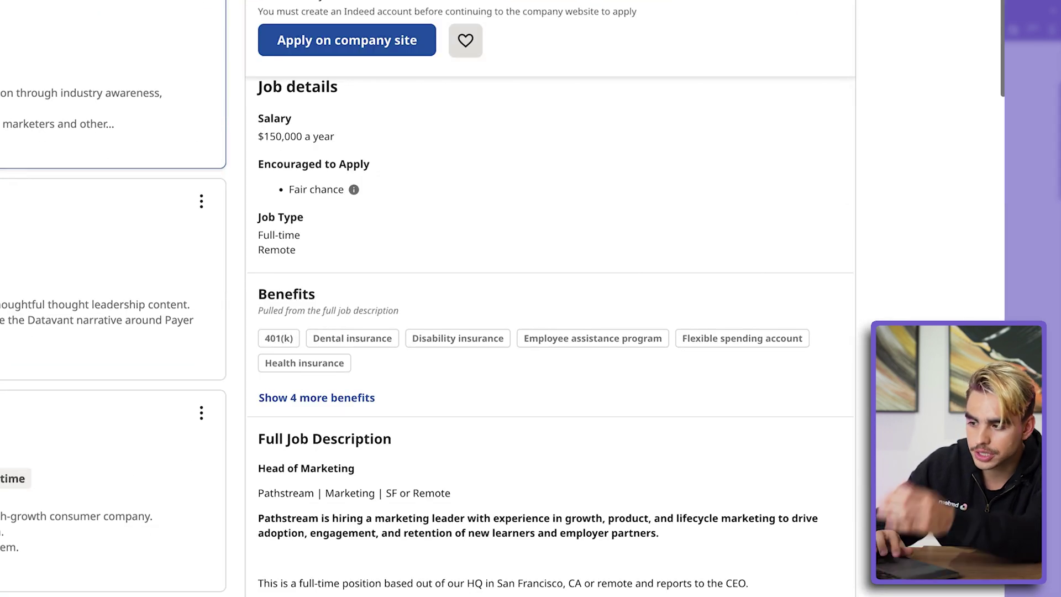
scroll(672, 318, up, 1)
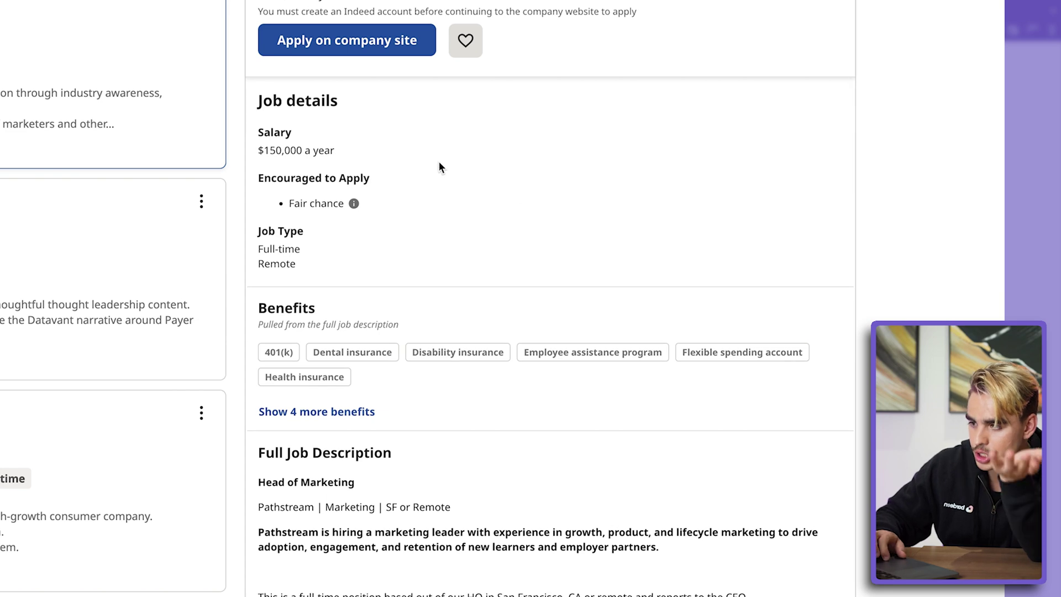
scroll(440, 164, down, 8)
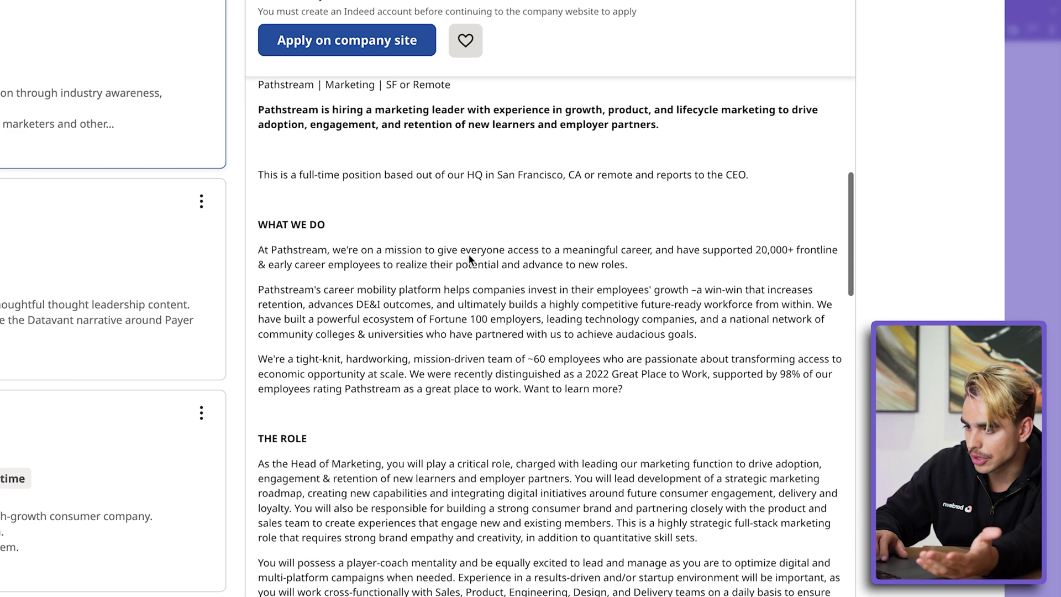
scroll(386, 243, down, 12)
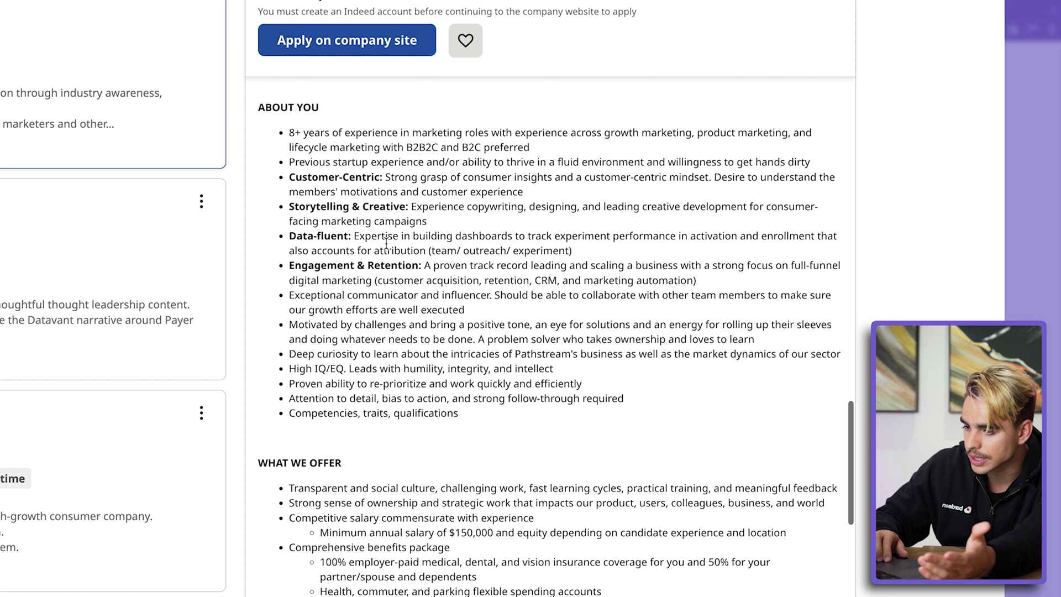
scroll(386, 243, up, 15)
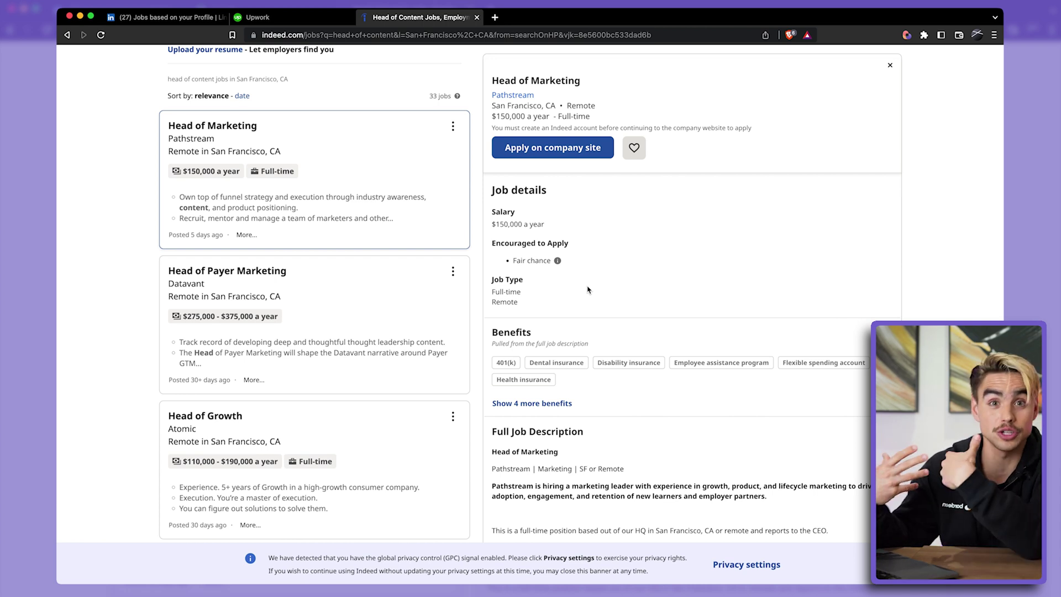
scroll(588, 289, up, 1)
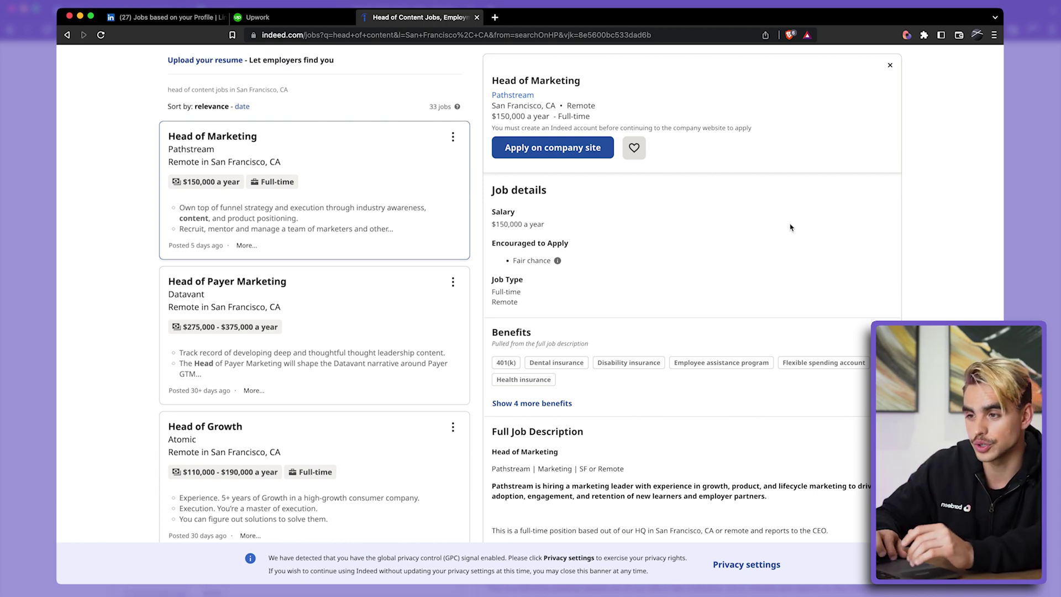
- Create a new playbook with a 'Scrape data on active tab' step
click(908, 35)
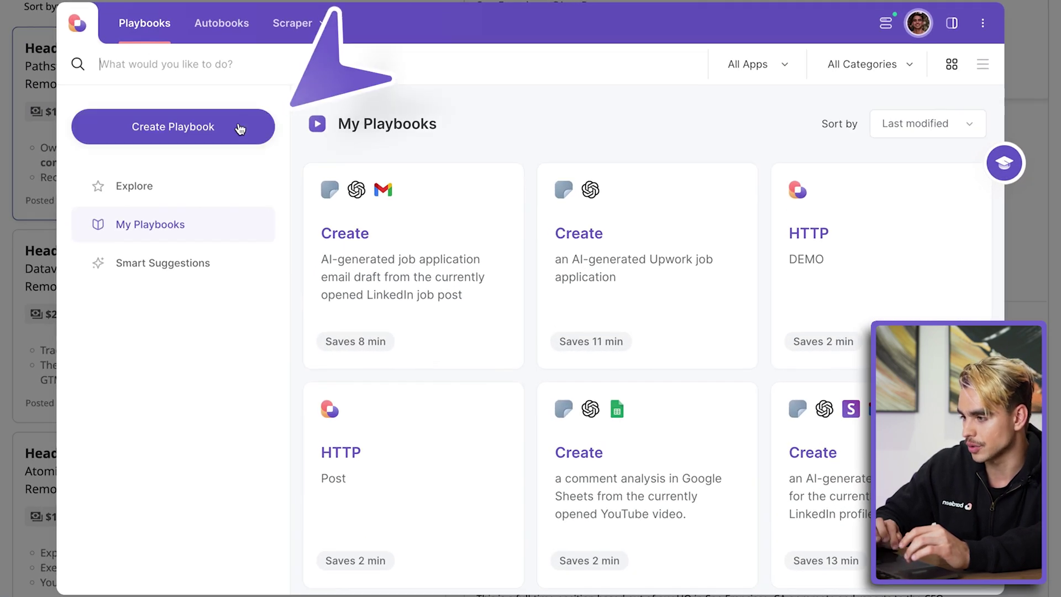
click(238, 123)
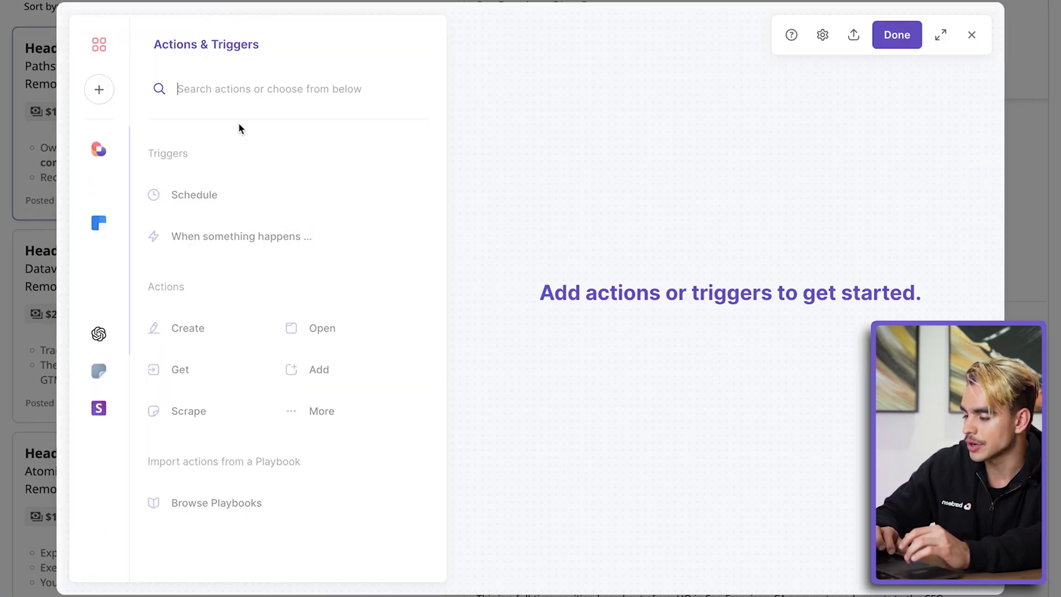
click(225, 424)
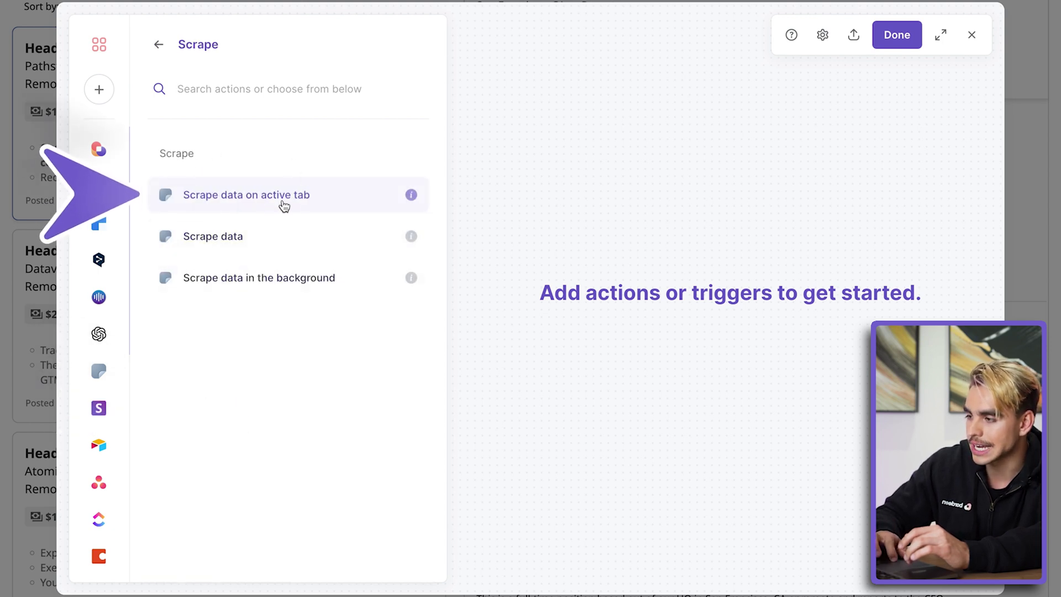
click(300, 194)
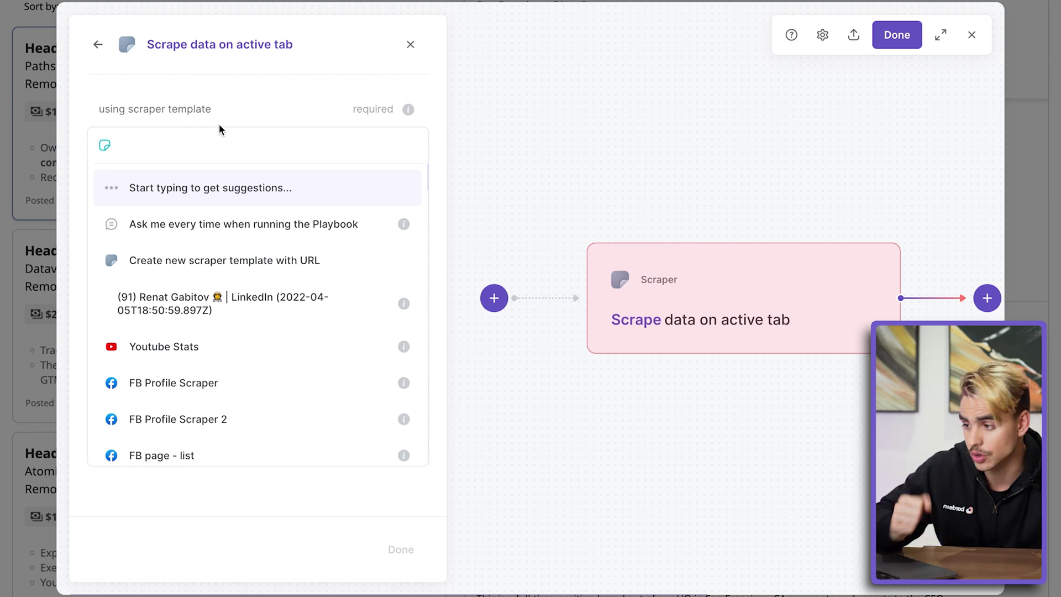
- Start a new single-page scraper template for the Indeed jobs tab
click(345, 258)
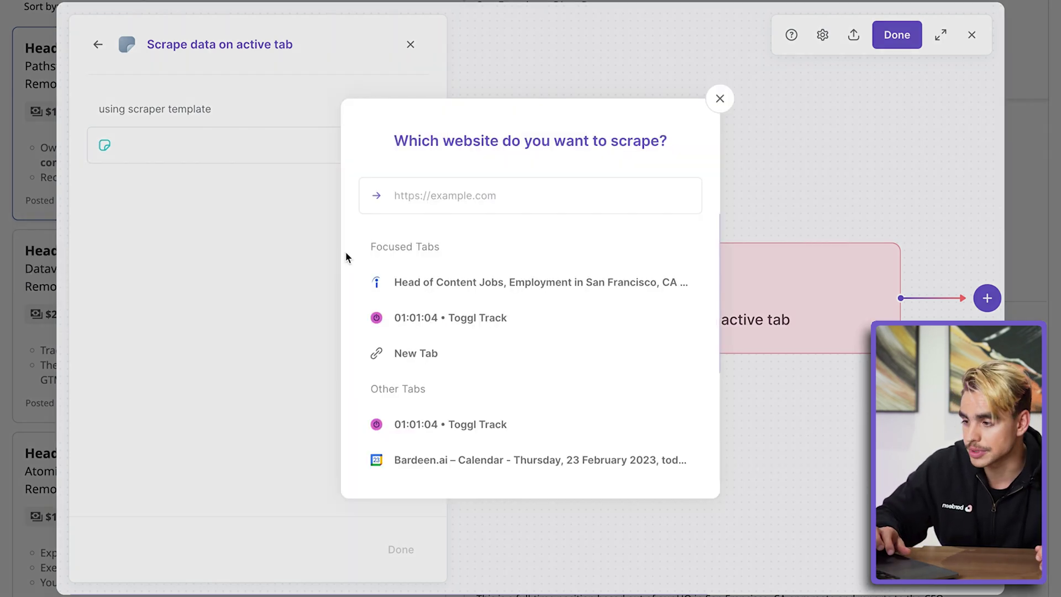
click(443, 282)
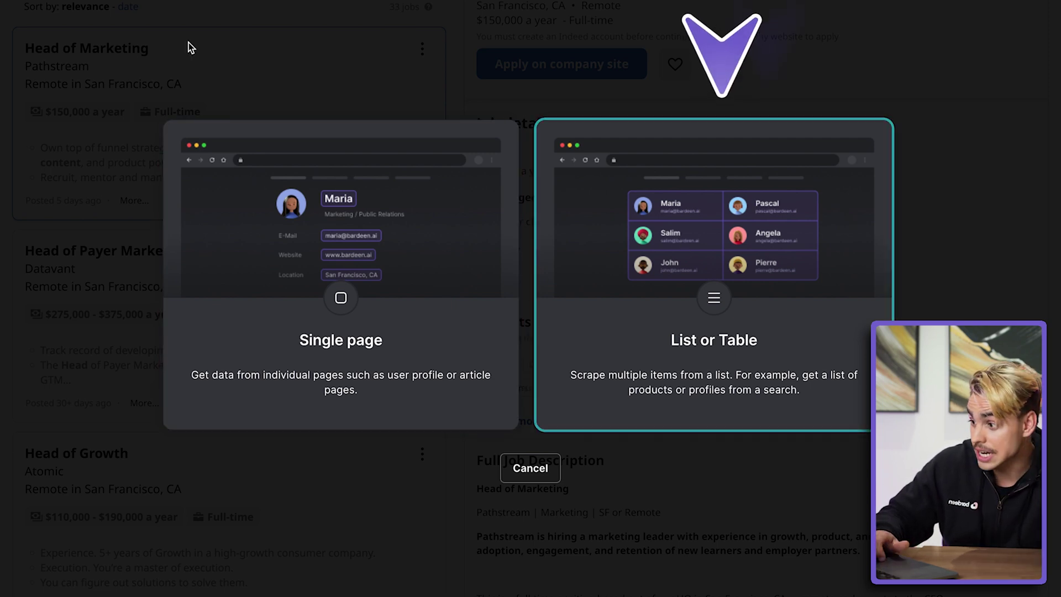
click(250, 290)
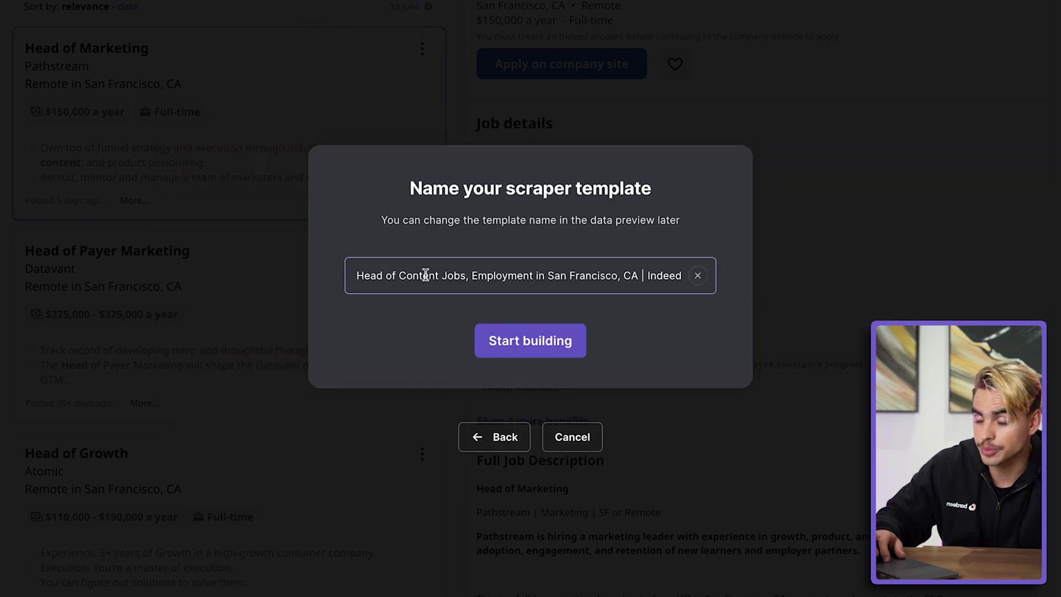
- Rename the scraper template to 'Indeed Job Scraper'
triple_click(425, 274)
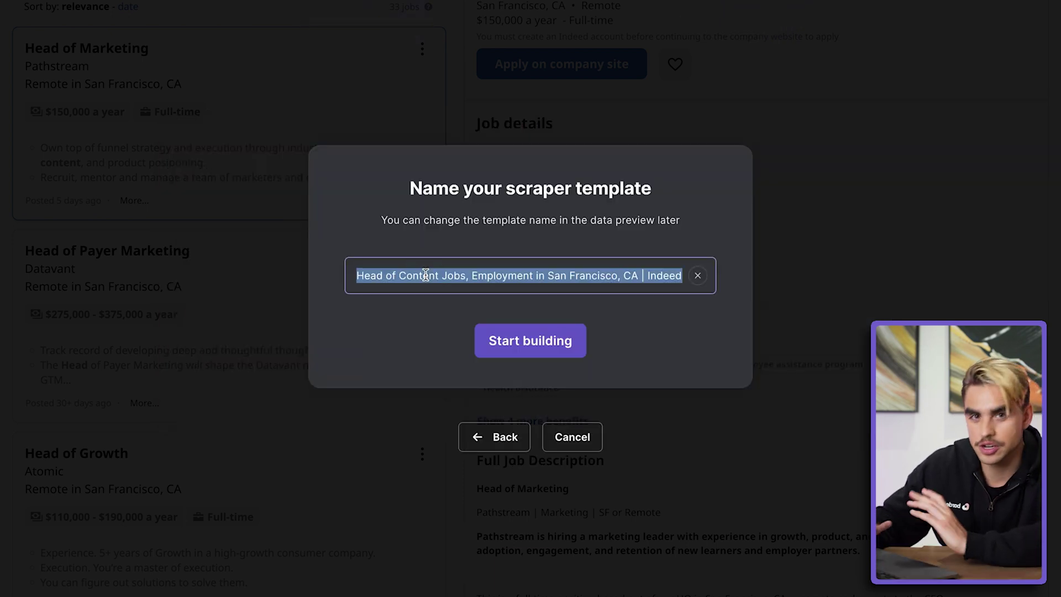
key(BackSpace)
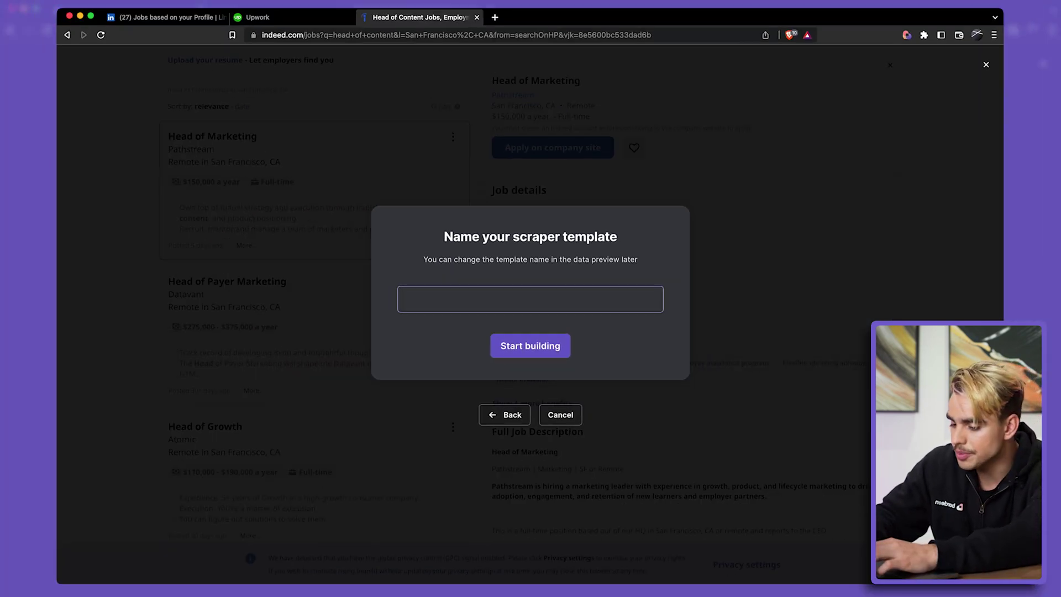
text(Indeed Job Scrap)
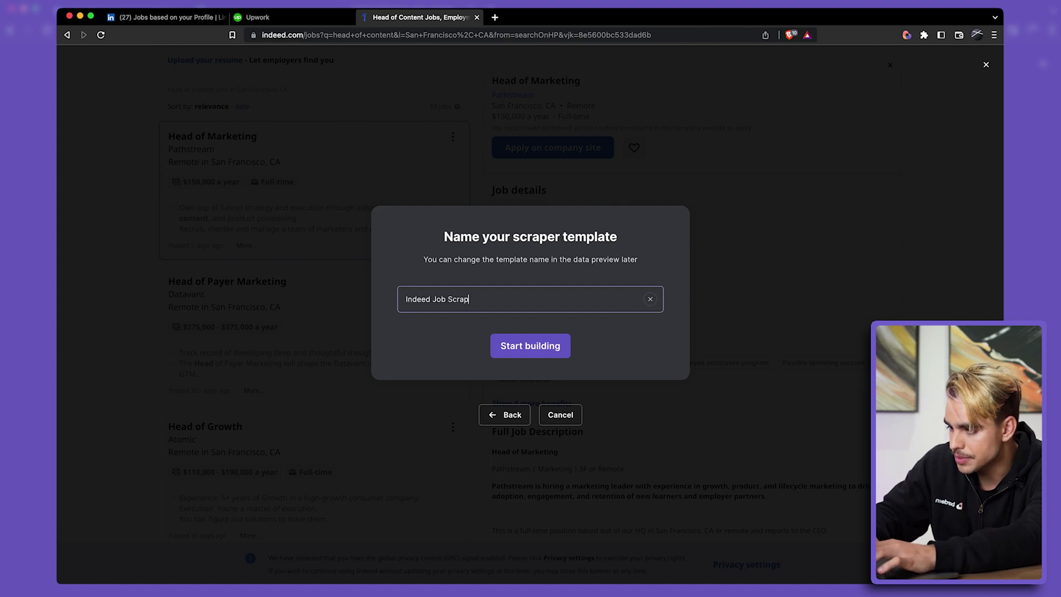
text(er)
key(Return)
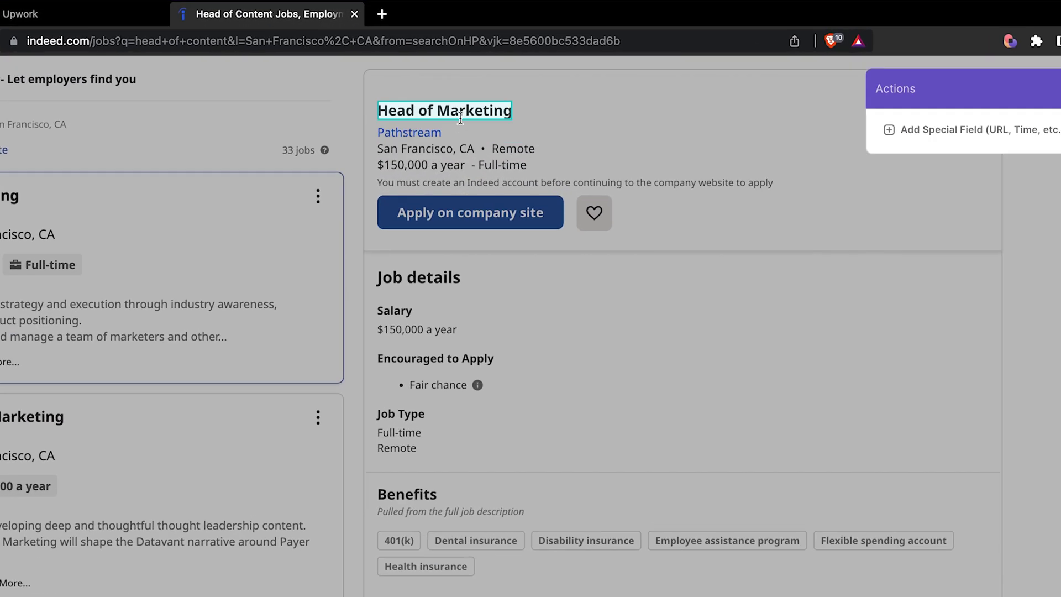
- Capture the job title as 'Job Title' and the San Francisco line as 'Location'
click(461, 116)
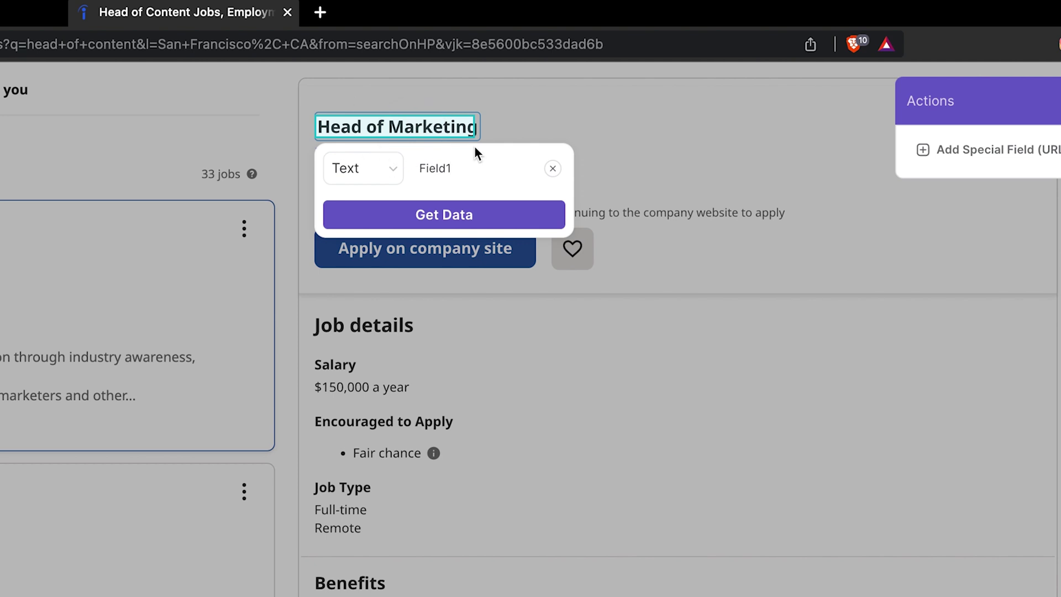
key(ctrl+a)
key(BackSpace)
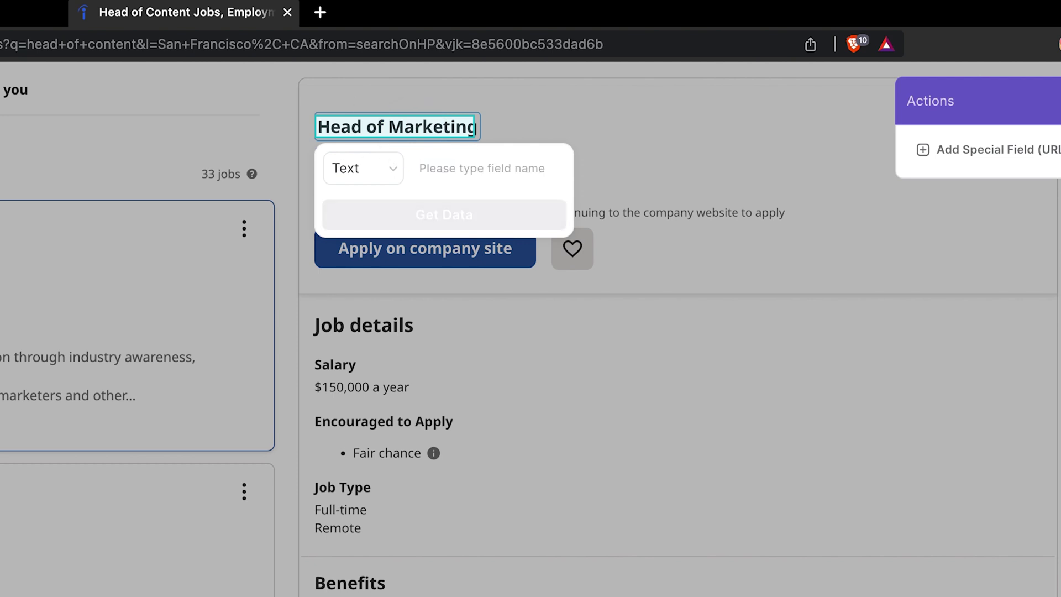
text(Job Title)
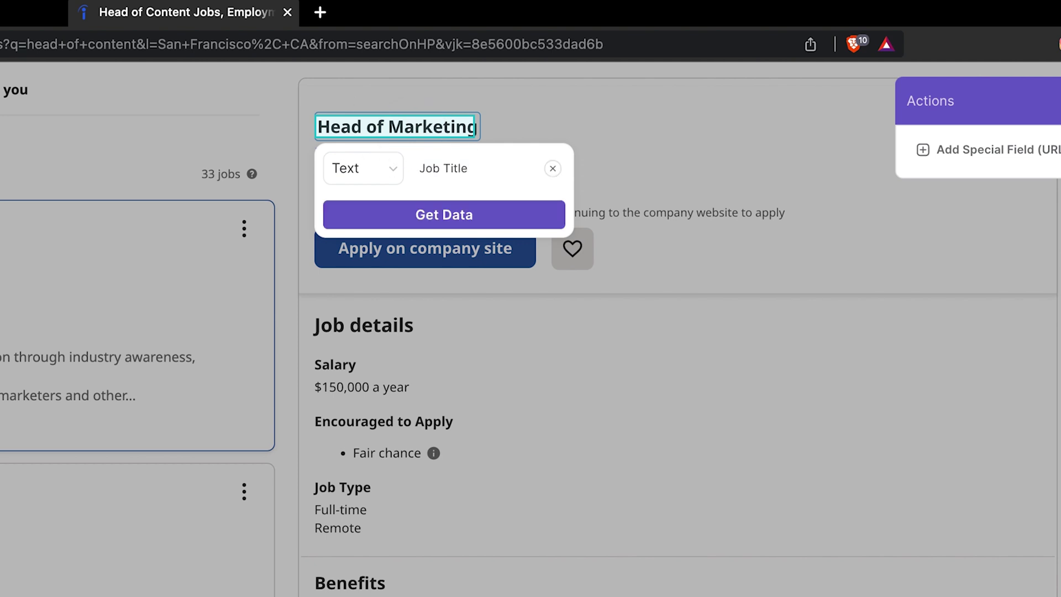
key(Return)
click(381, 174)
double_click(437, 92)
text(Loc)
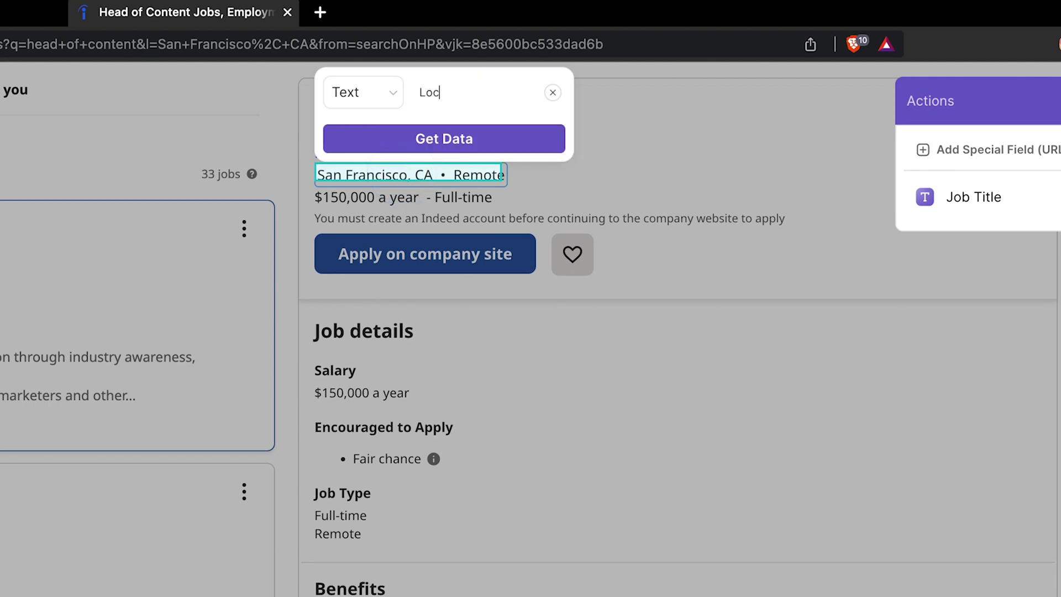
text(ation)
key(Return)
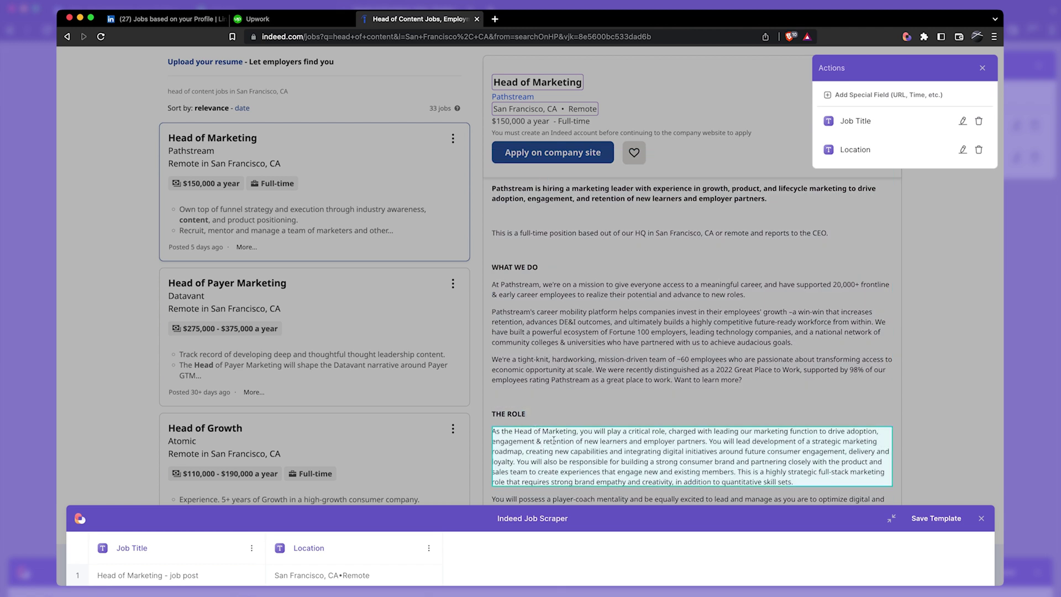
- Capture the whole job description block as the 'Job post' field
scroll(554, 441, up, 1)
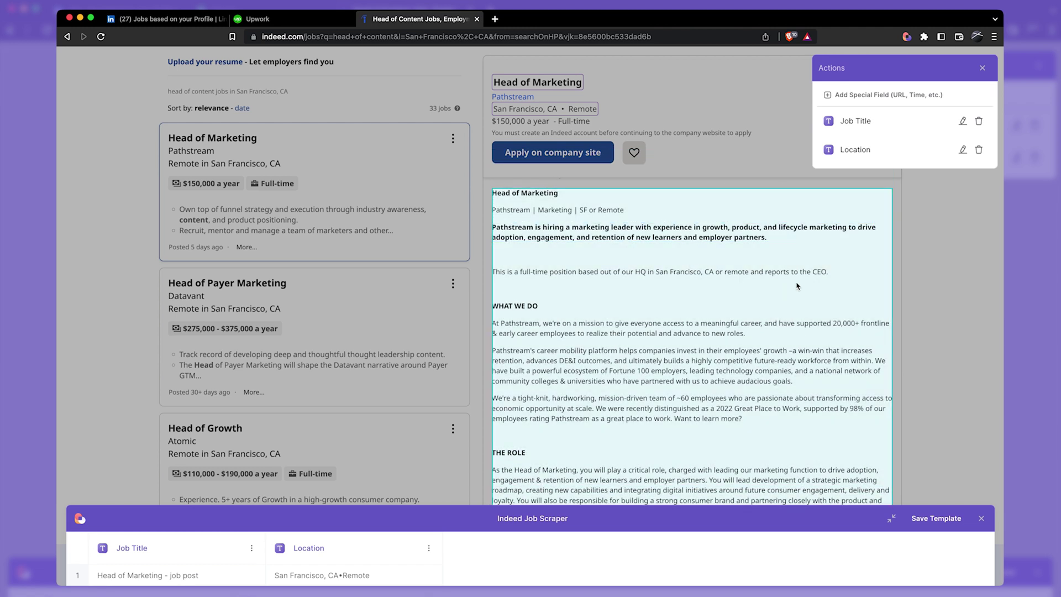
click(800, 285)
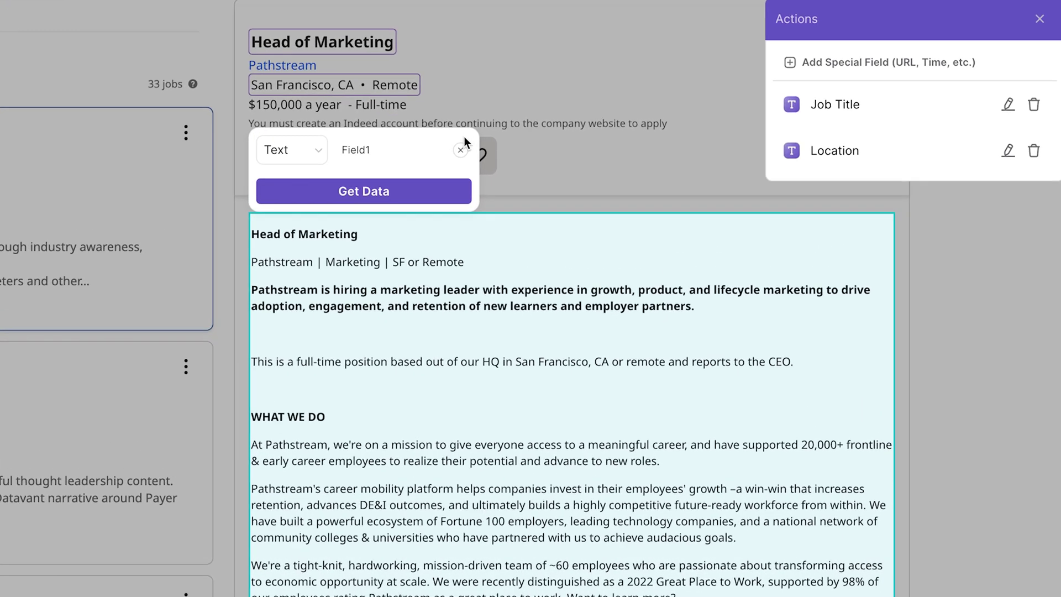
click(623, 143)
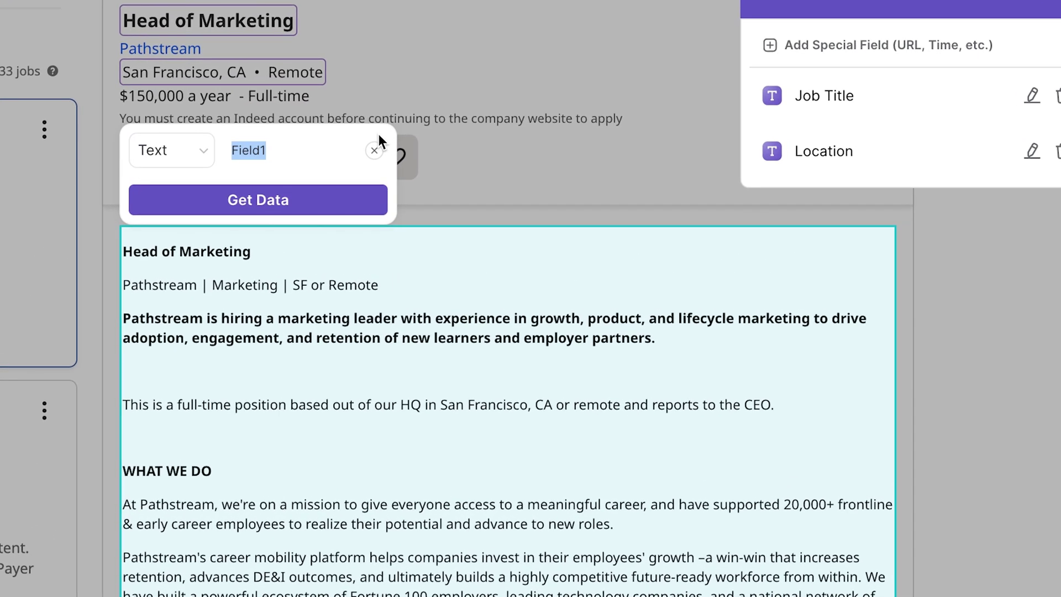
text(Job )
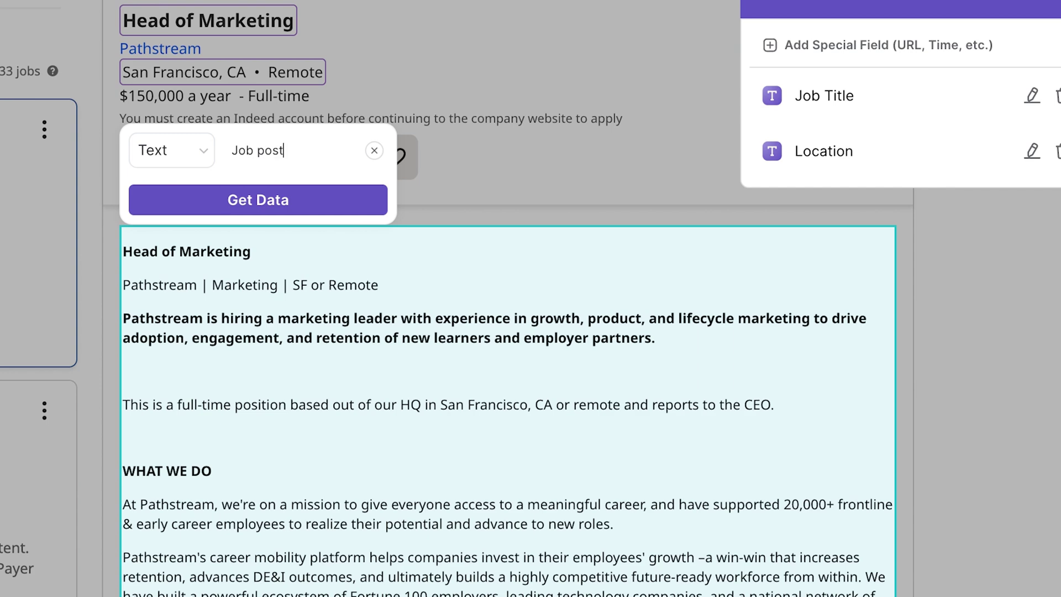
text(post)
key(Return)
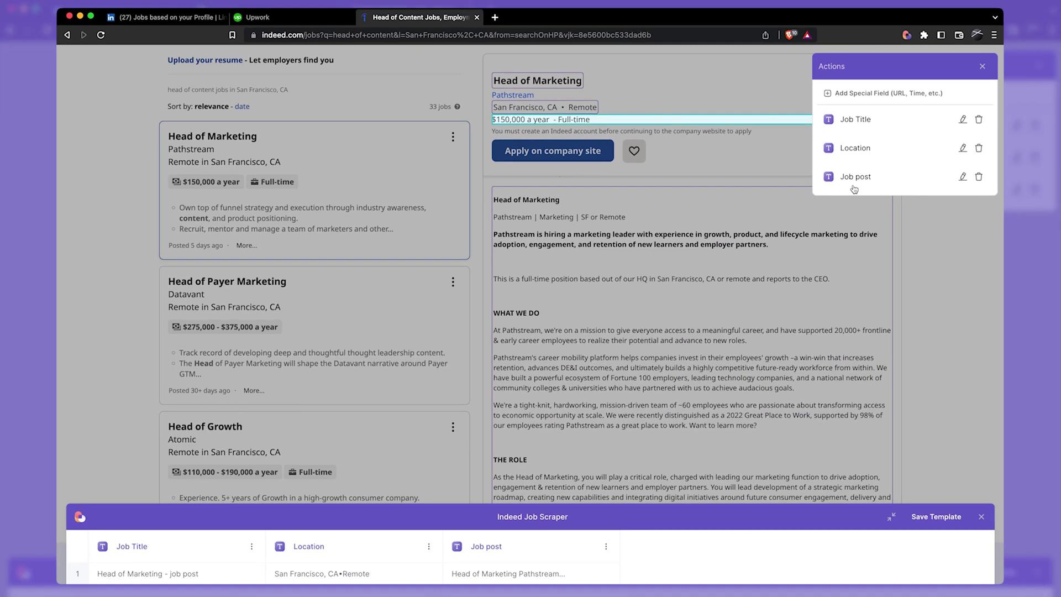
scroll(777, 257, down, 15)
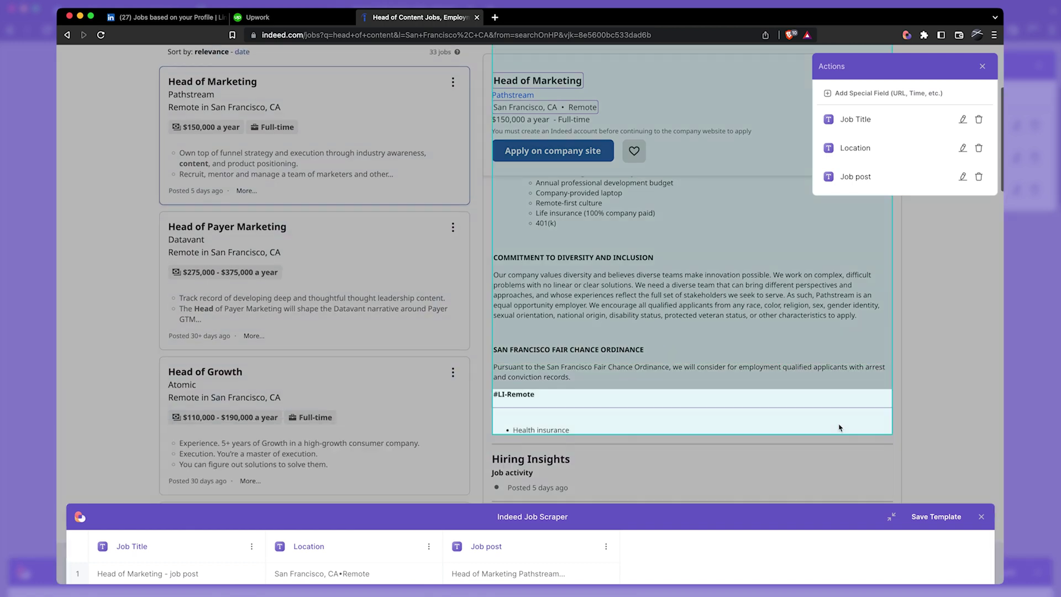
scroll(839, 428, down, 2)
scroll(839, 427, up, 5)
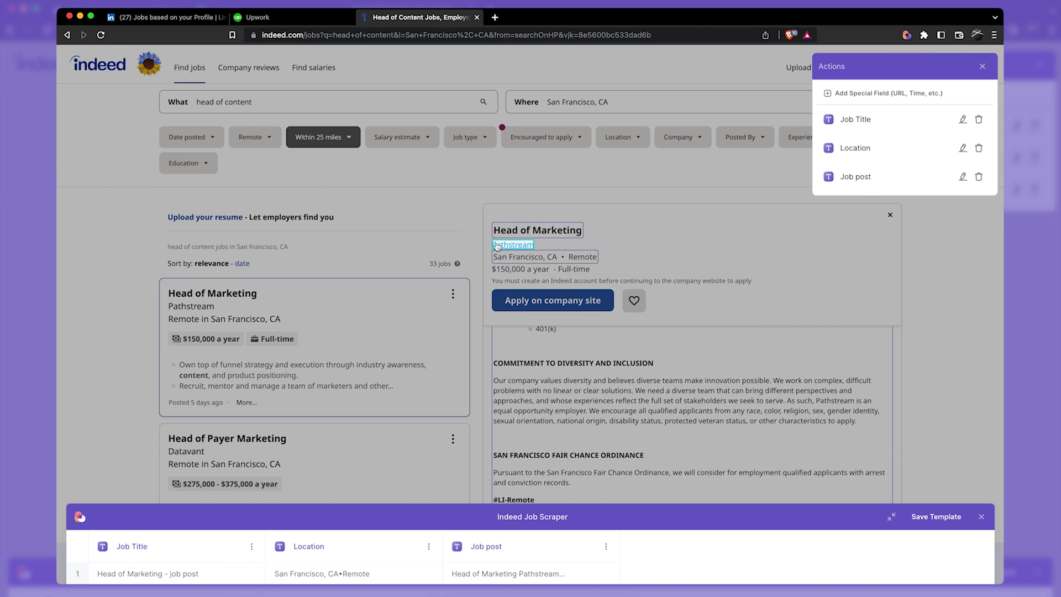
- Capture the Pathstream company name as a 'Company' field
click(514, 244)
key(ctrl+a)
text(Company)
key(Return)
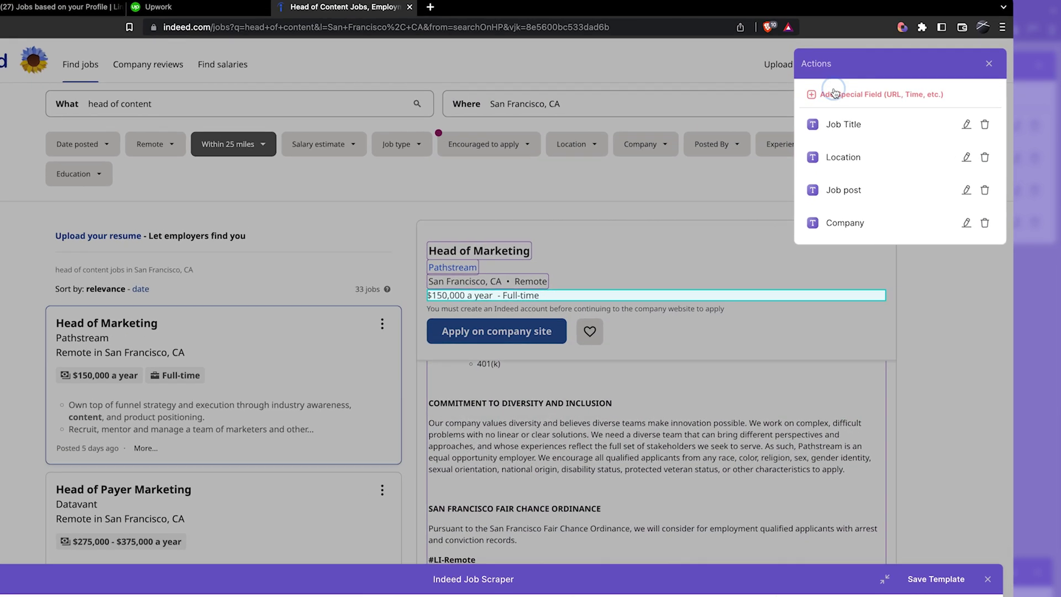
- Add a Page Link special field named 'url' and close the scraper template
click(845, 94)
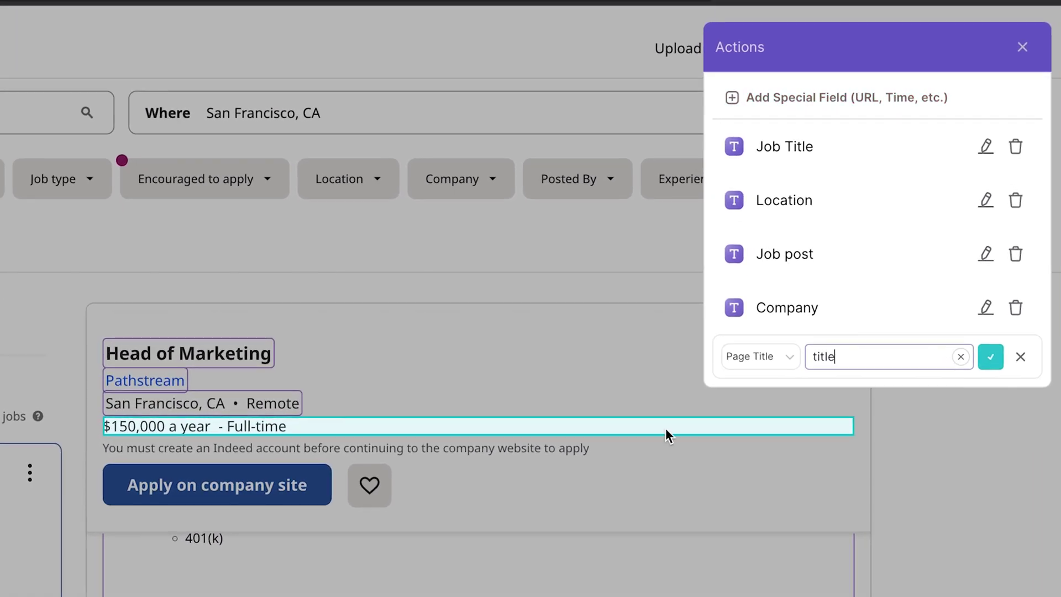
click(777, 312)
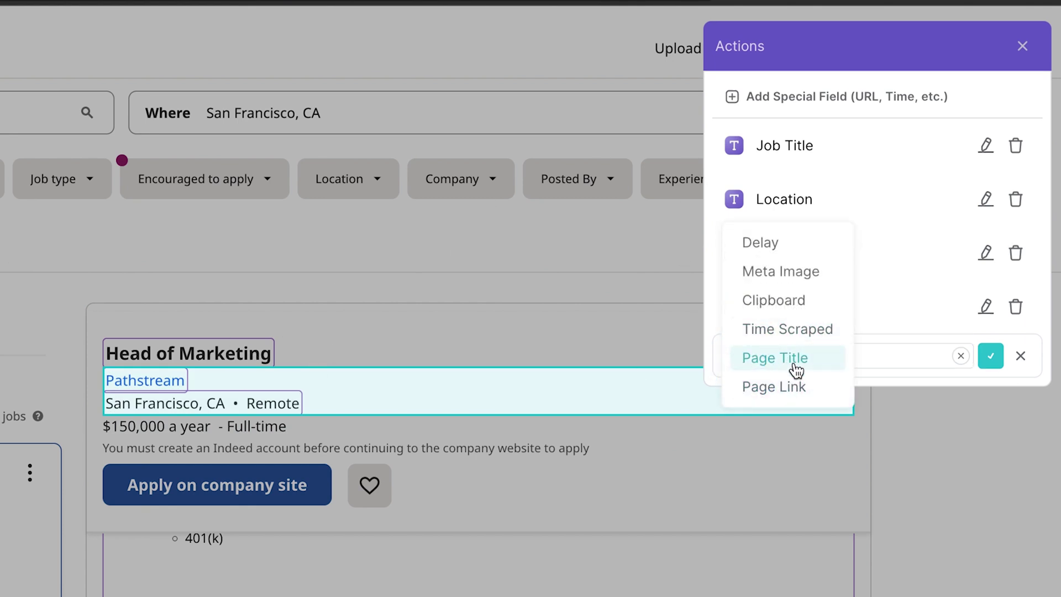
click(804, 387)
click(858, 355)
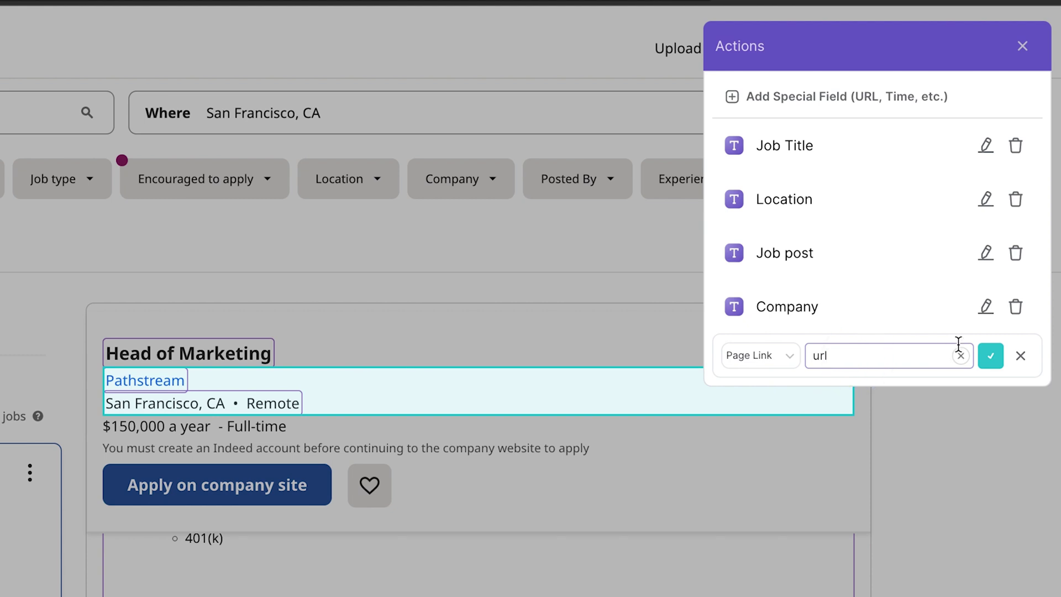
click(991, 356)
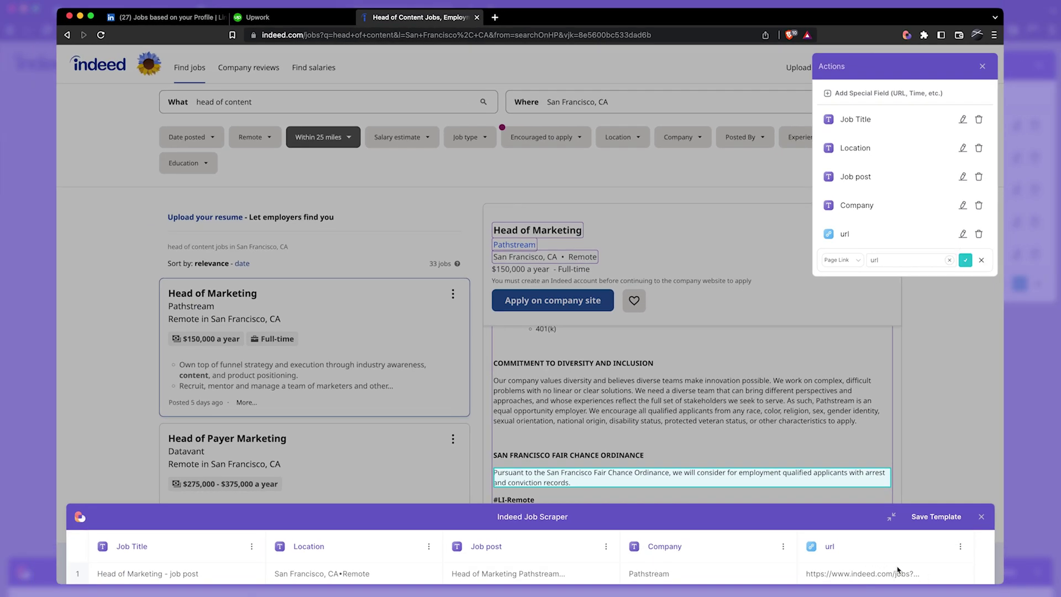
click(928, 518)
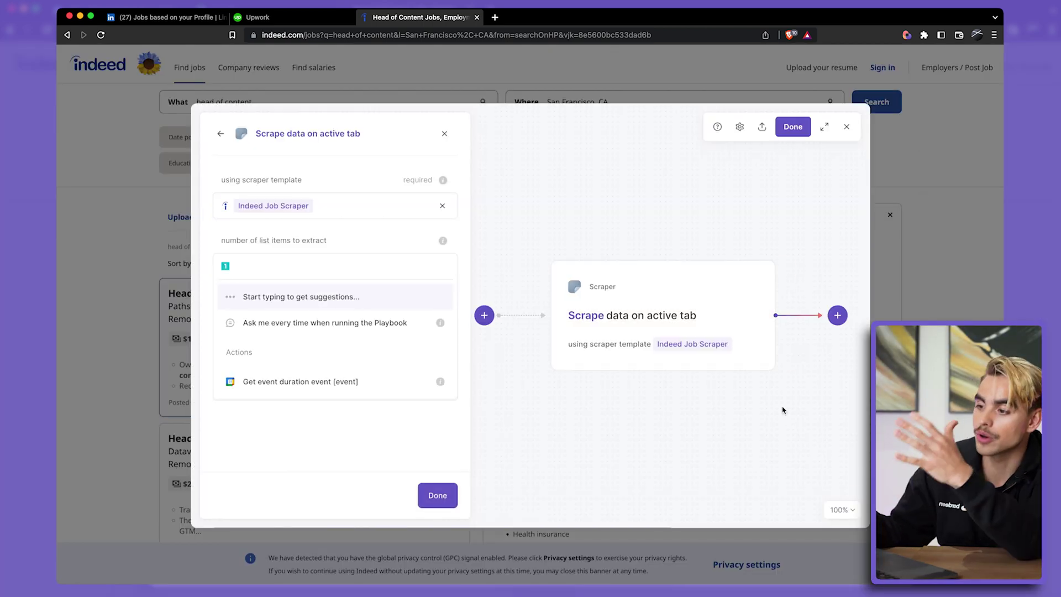
- Add an OpenAI 'Get answer about a paragraph' step after the scrape step
scroll(781, 410, right, 5)
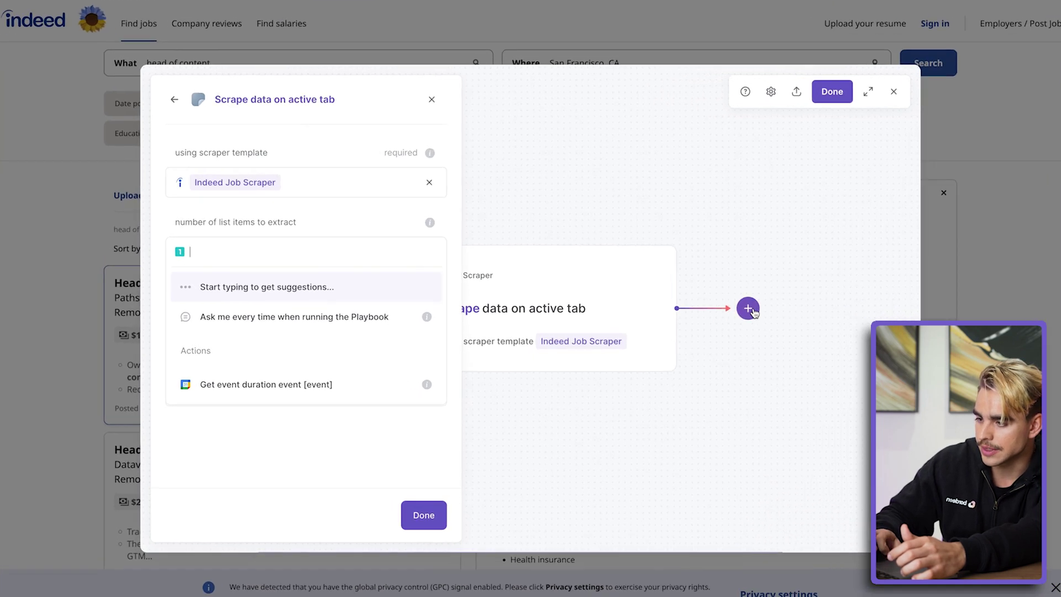
click(752, 311)
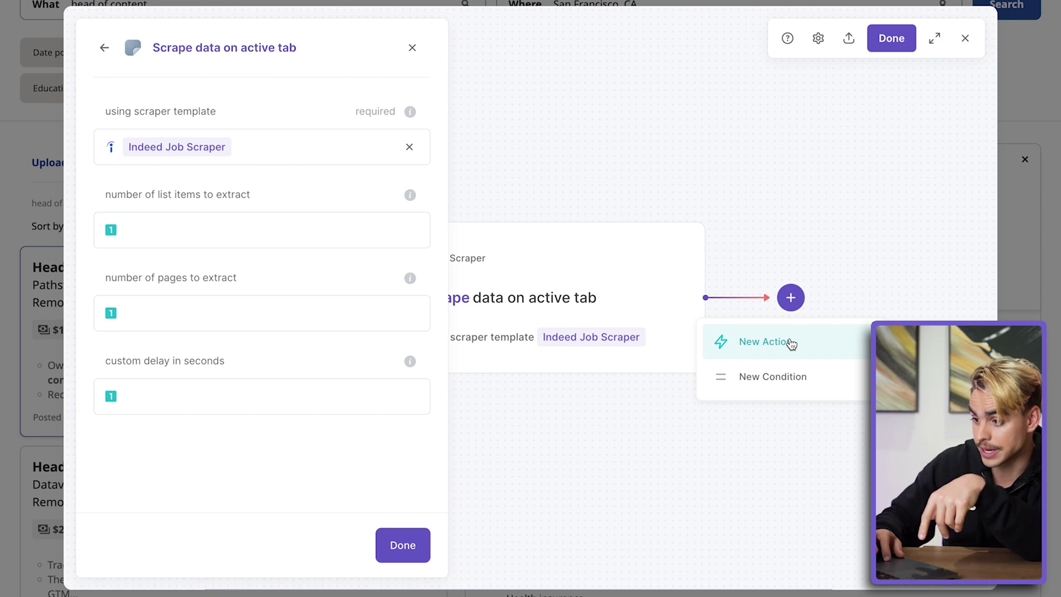
click(812, 347)
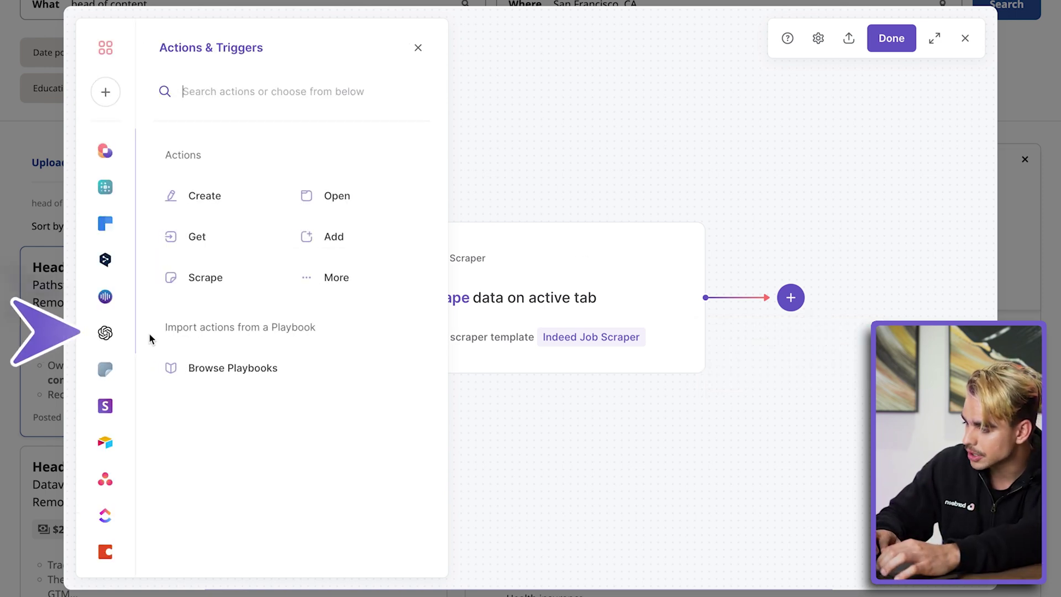
click(111, 339)
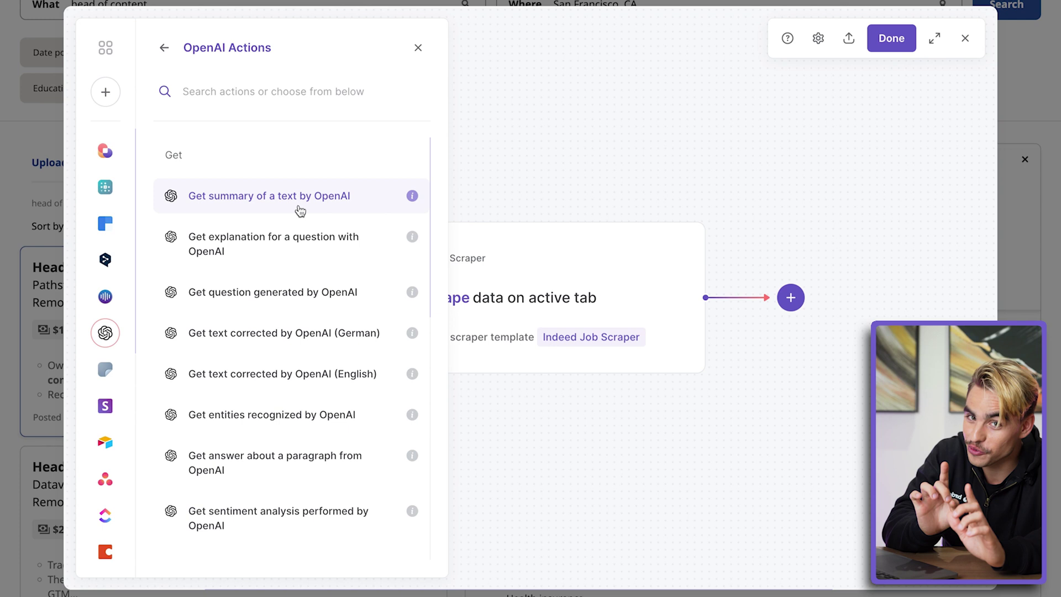
click(300, 466)
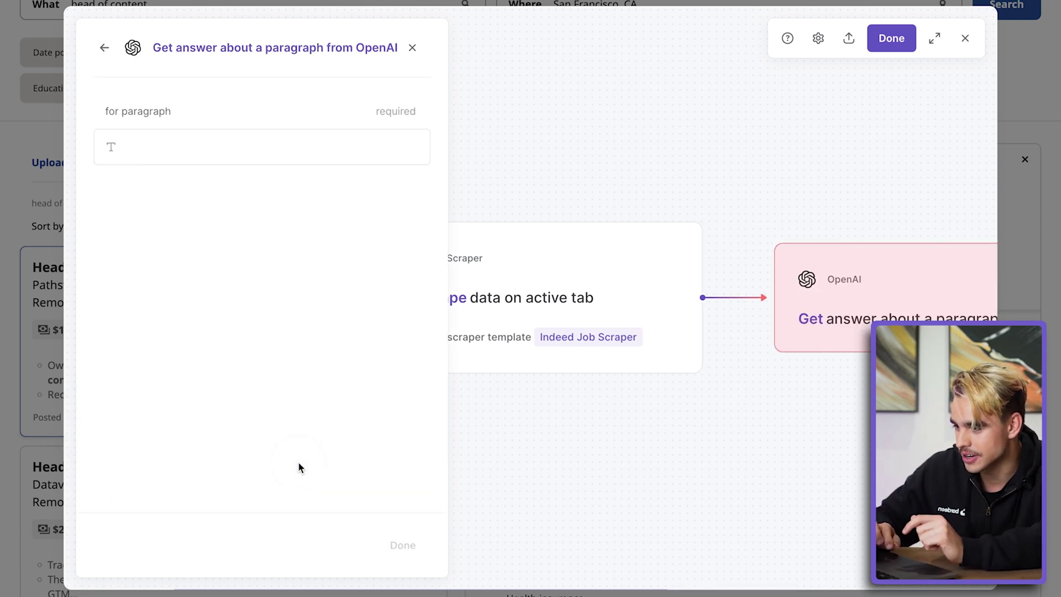
- Set the paragraph to the scraped Job post and ask 'What is the job post about? Be specific'
click(208, 146)
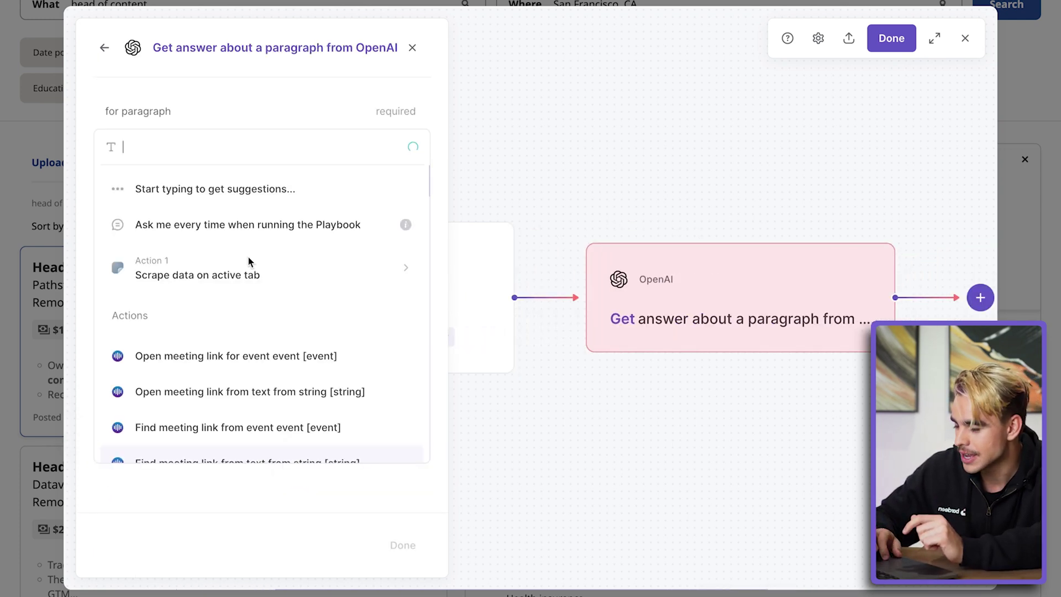
click(307, 268)
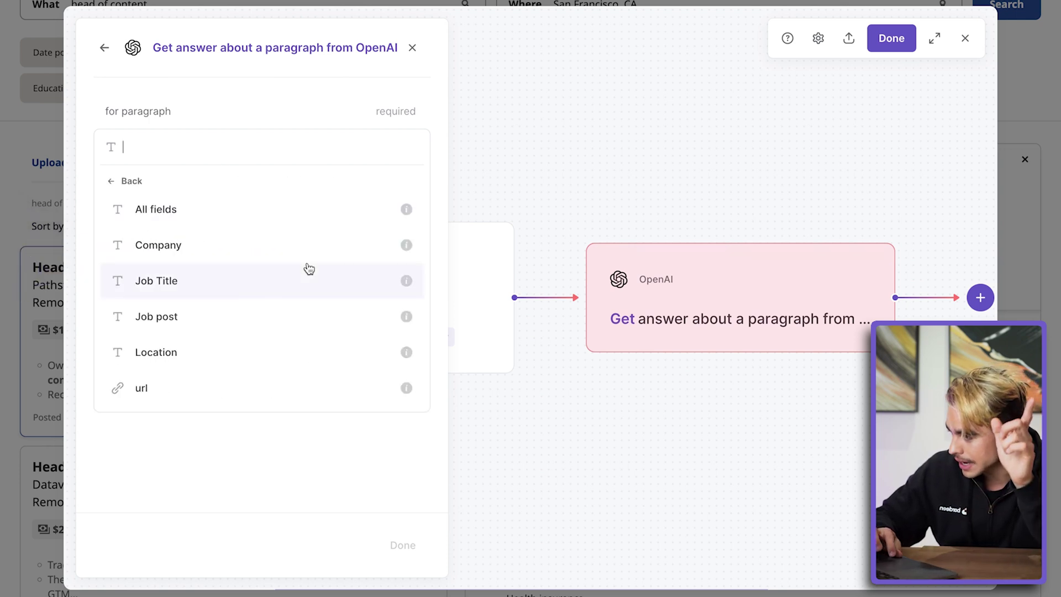
click(313, 316)
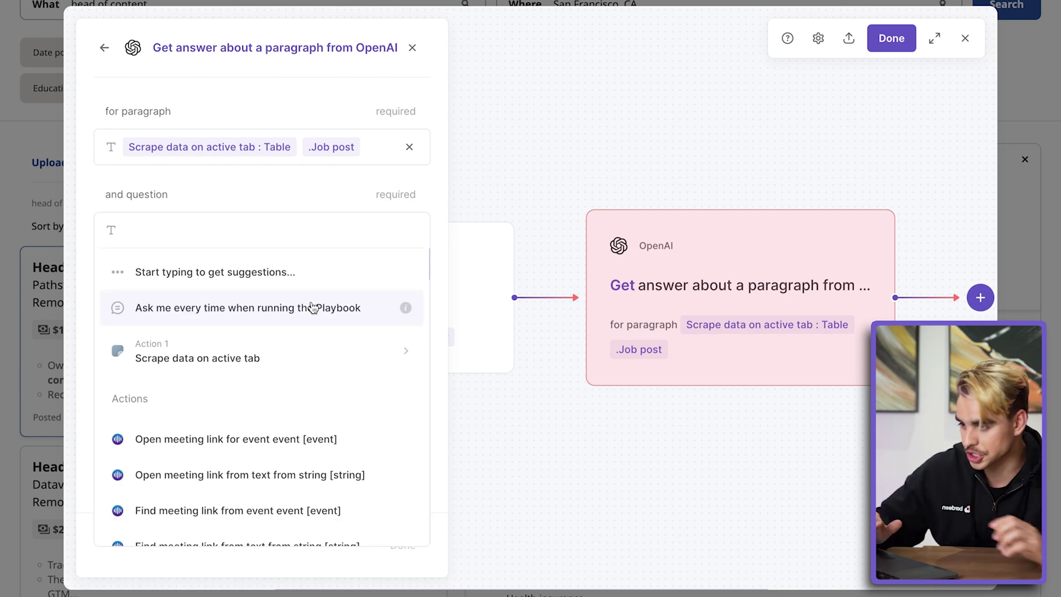
text(What is the job post about? Be specific)
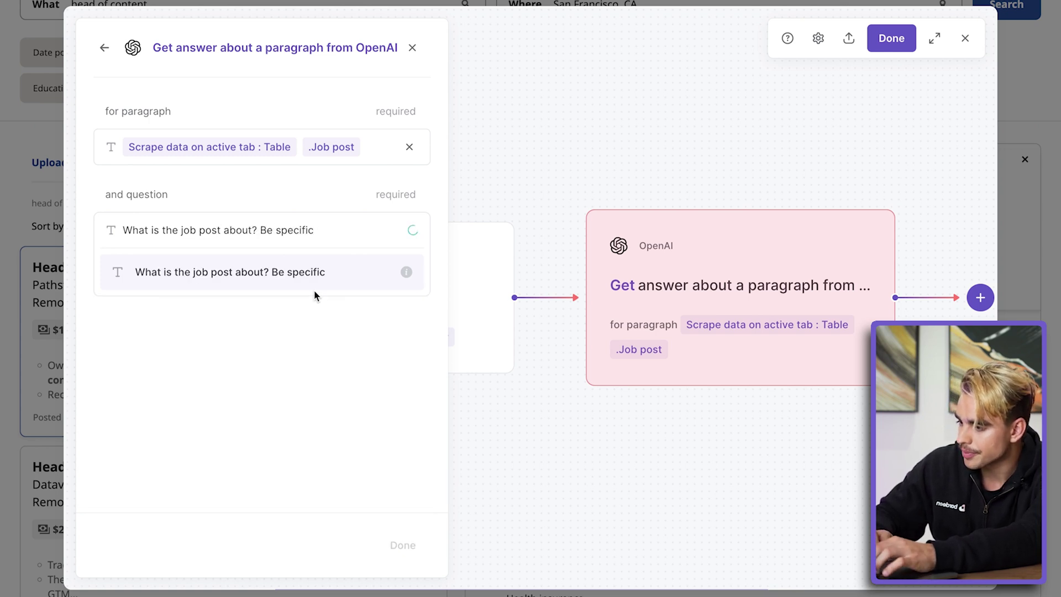
click(313, 271)
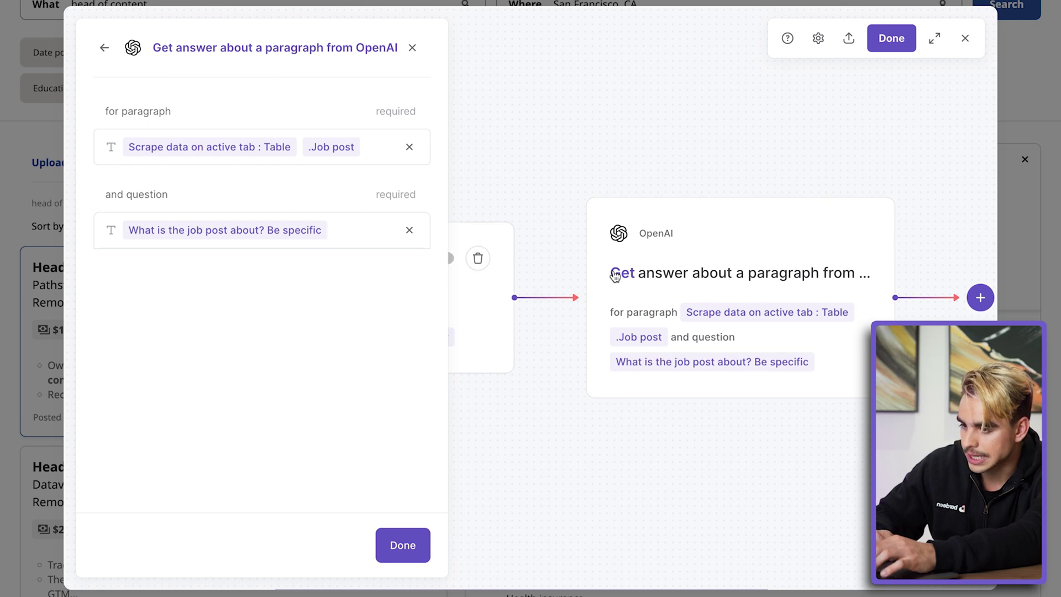
click(391, 552)
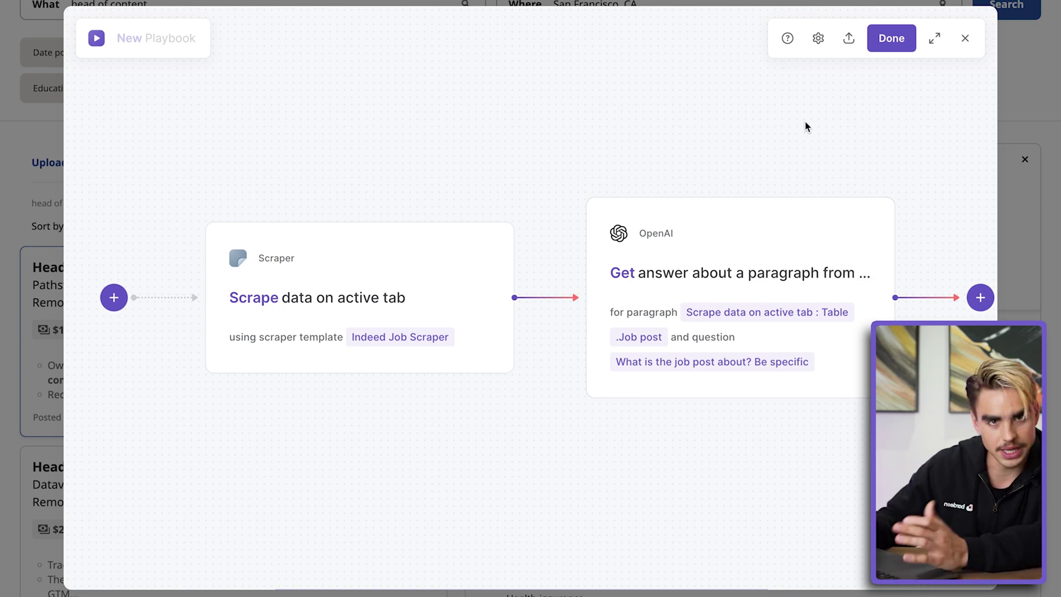
- Save the playbook as 'Indeed Job Application', run it, and close the OpenAI summary output
click(893, 47)
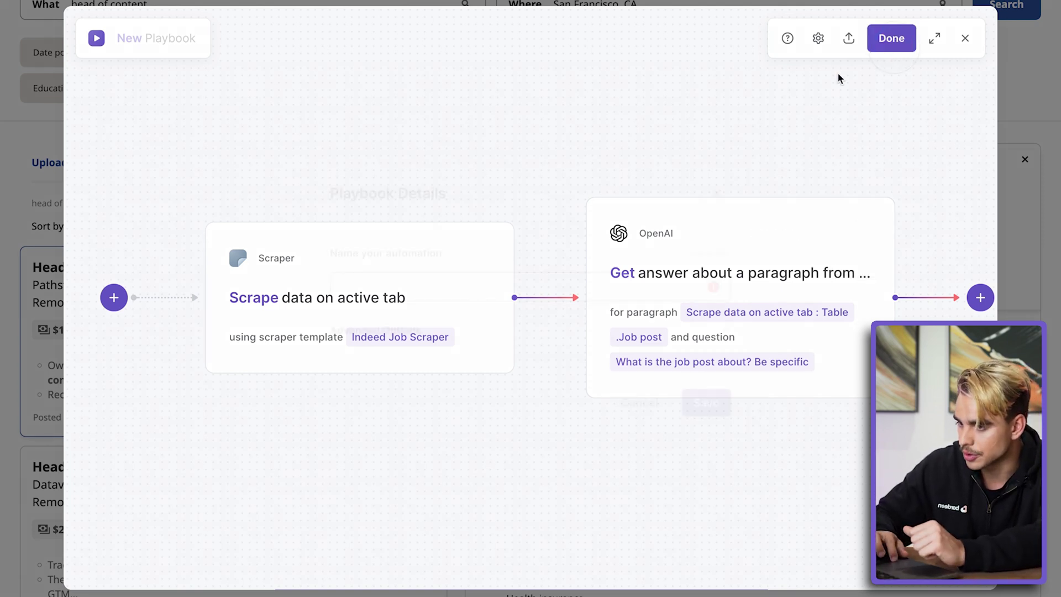
click(498, 290)
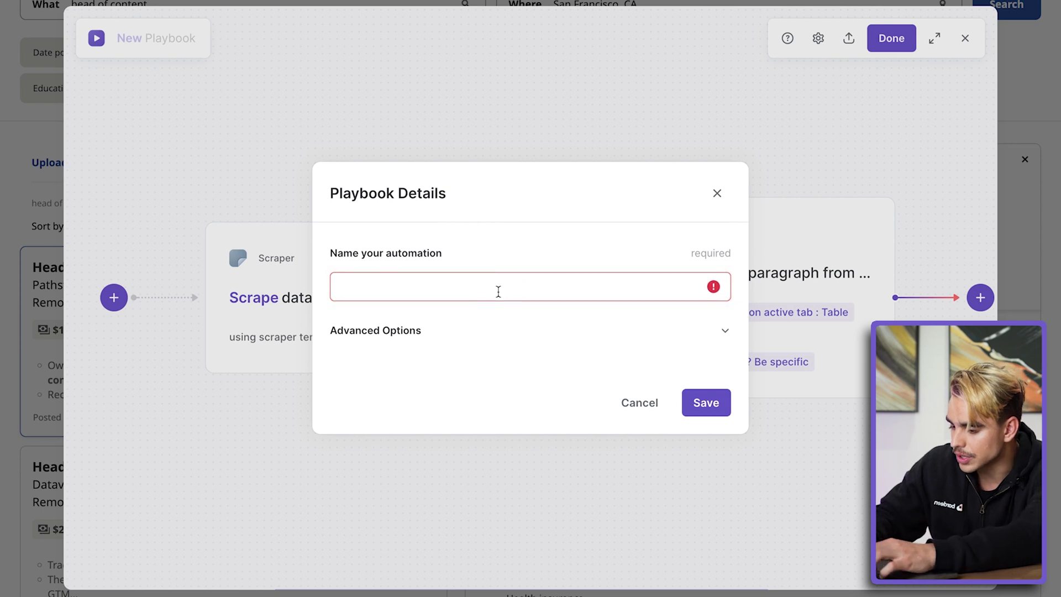
text(Indeed Job App)
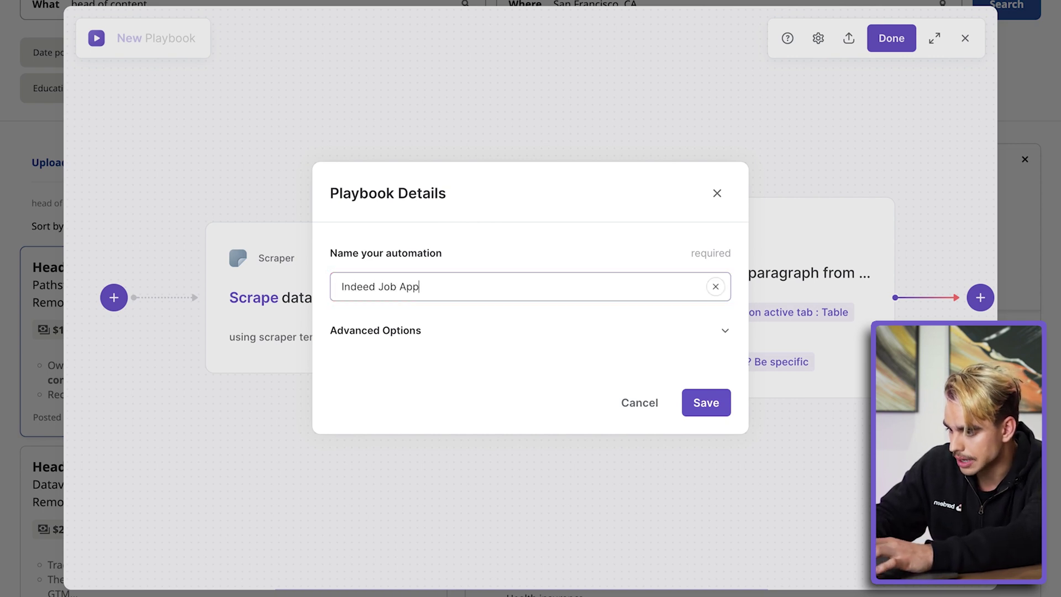
text(lication)
click(713, 405)
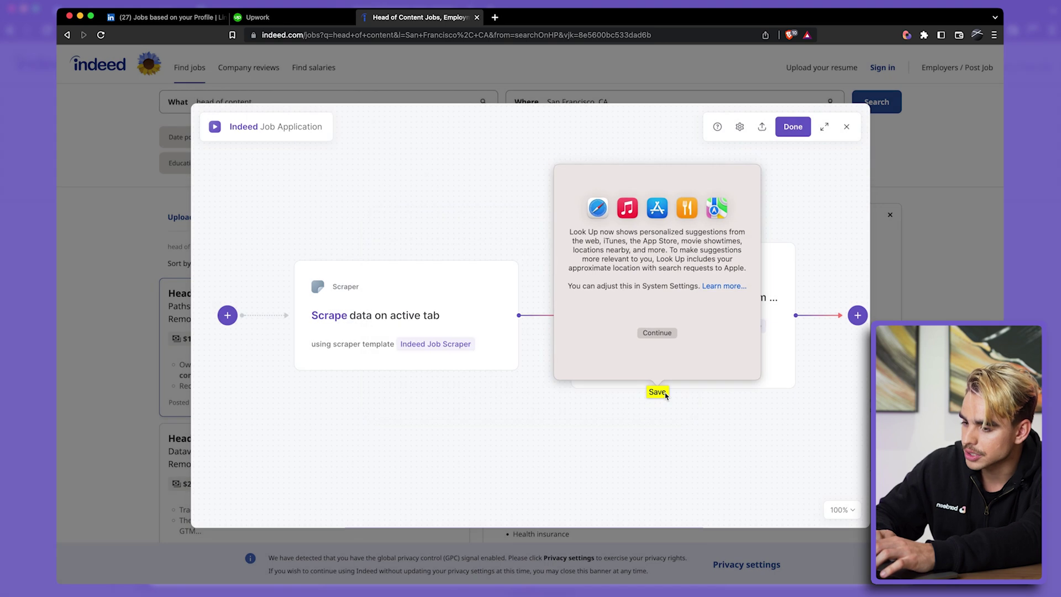
click(674, 426)
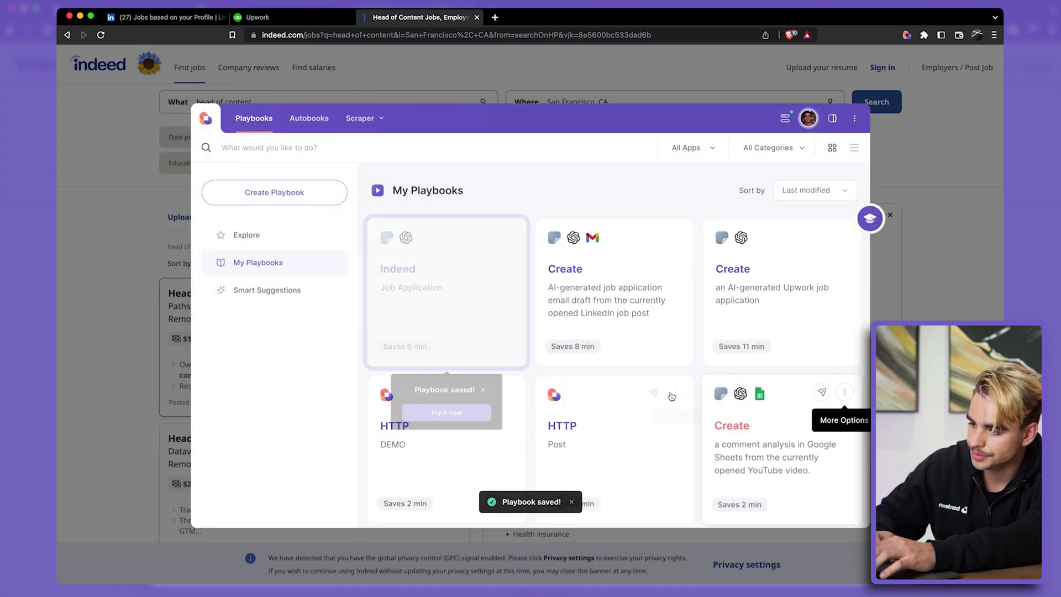
click(492, 291)
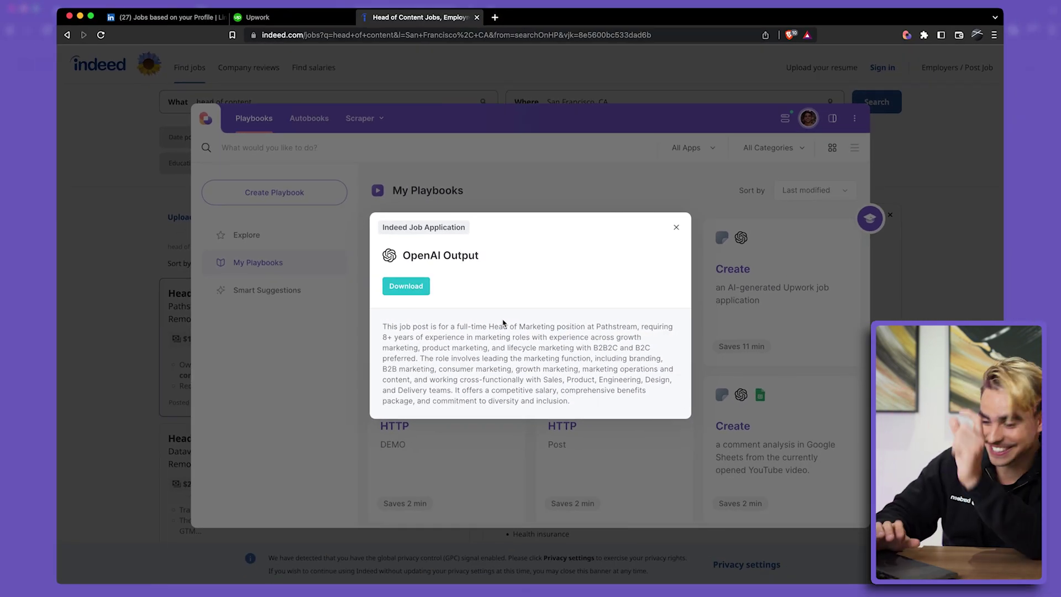
click(527, 200)
- Reopen the Indeed Job Application playbook in the builder and add a Merge text step after OpenAI
click(510, 241)
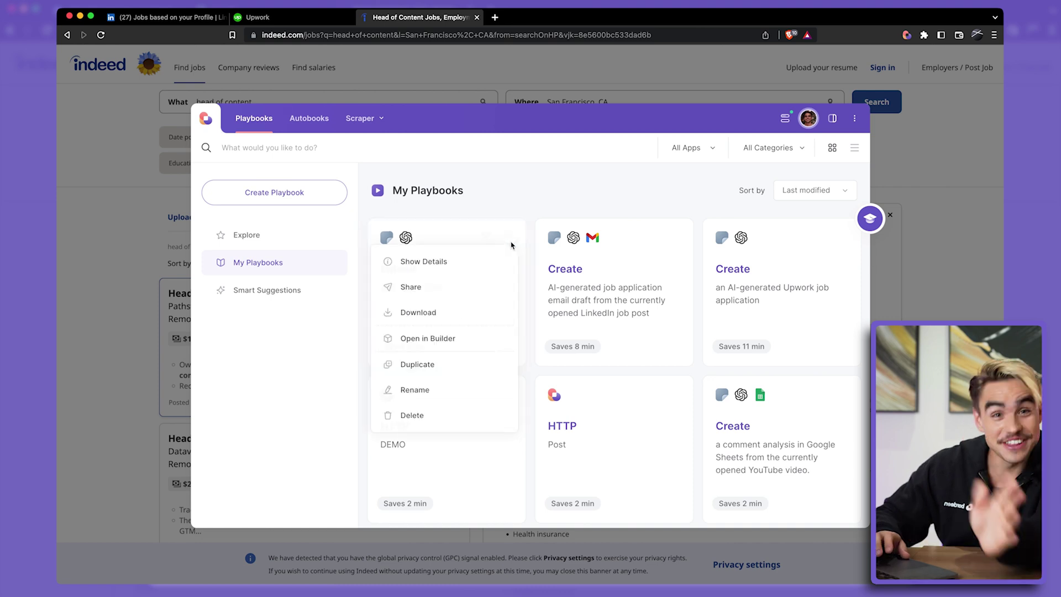
click(494, 340)
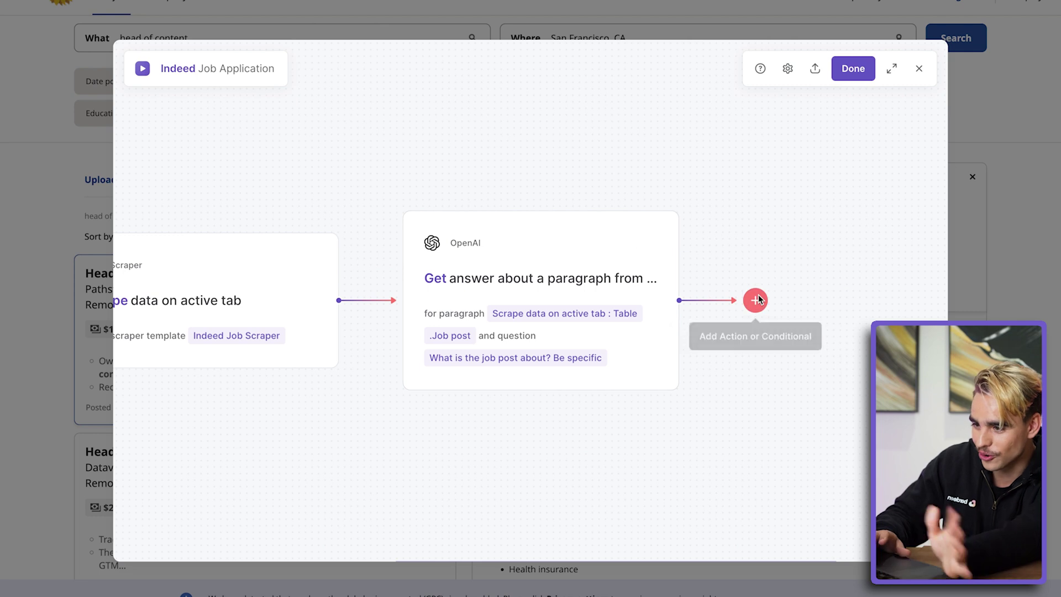
click(758, 300)
click(765, 341)
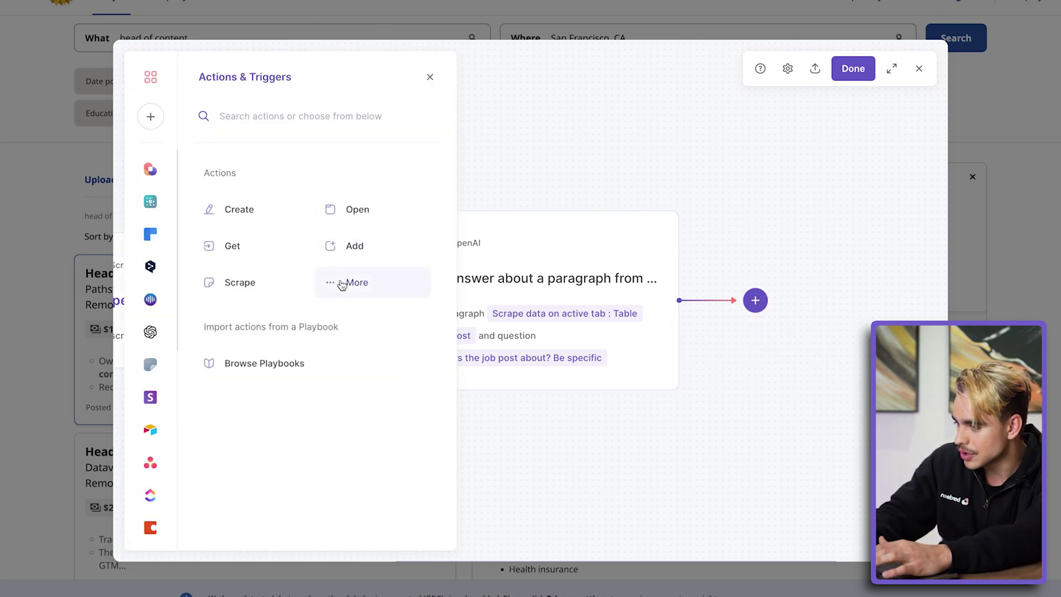
text(merge)
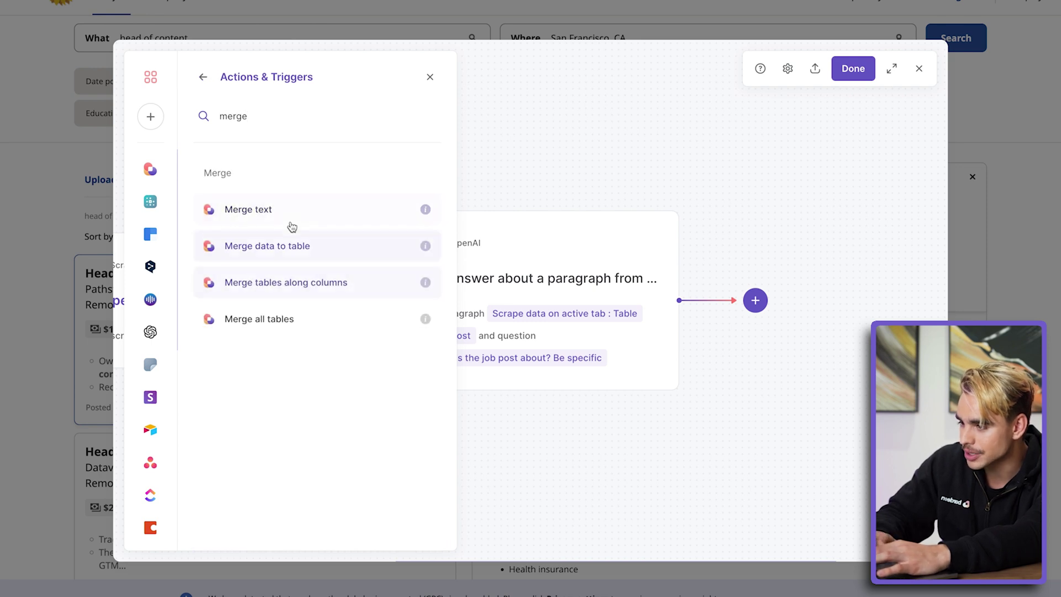
click(289, 215)
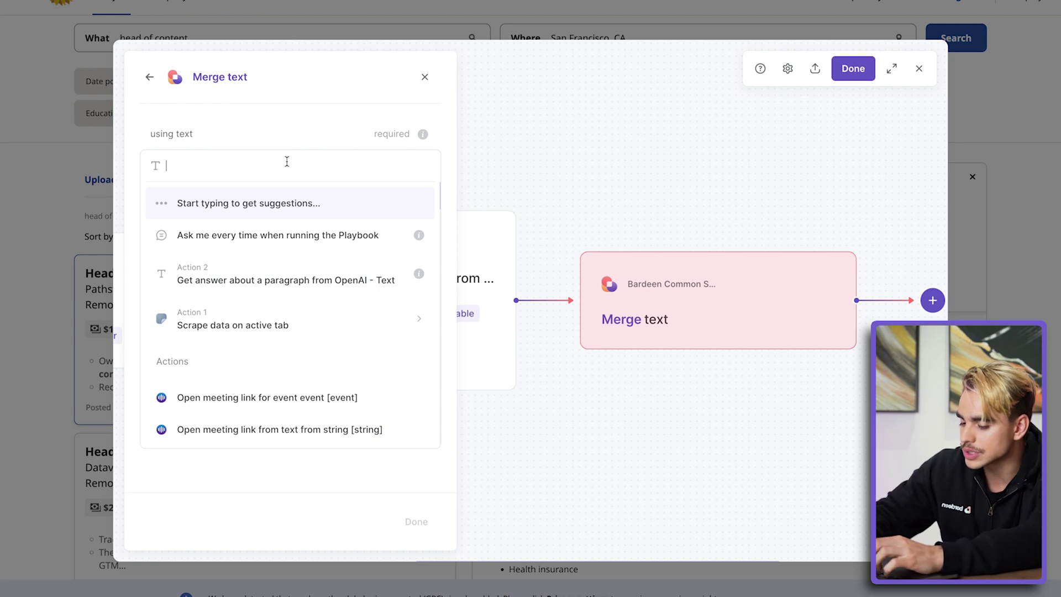
- Start the merge with the prompt 'Create a very specific and personalized job application for:' and the scraped Company
text(rea)
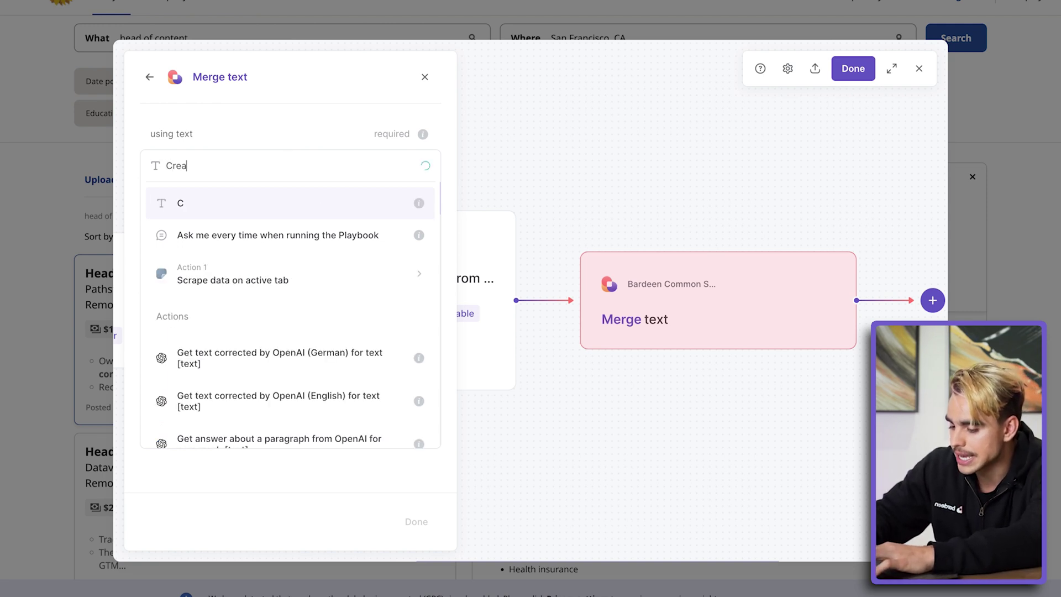
text(te a very speci)
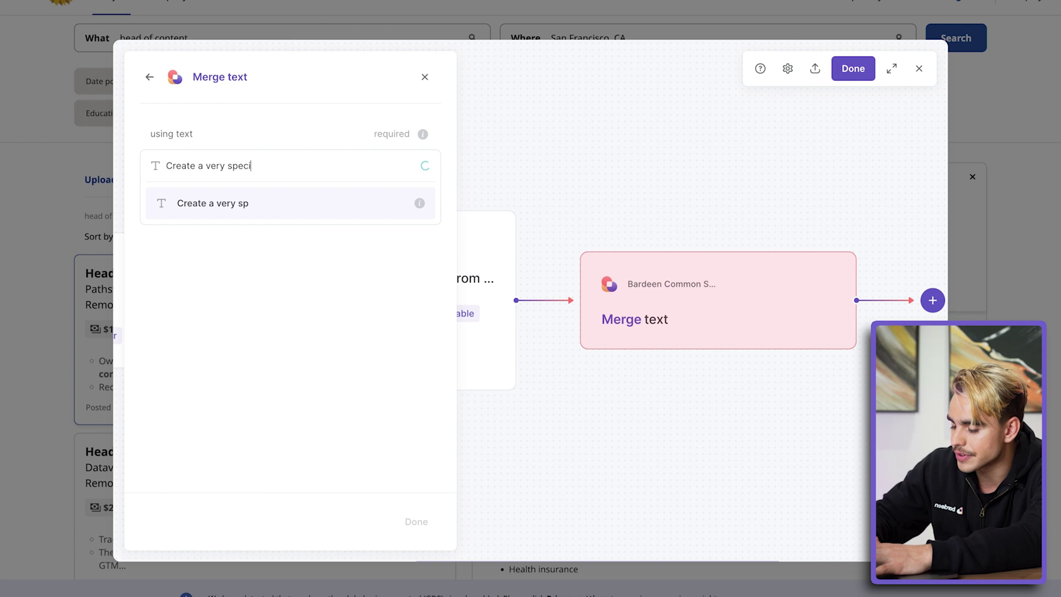
text(fic and personalized job a)
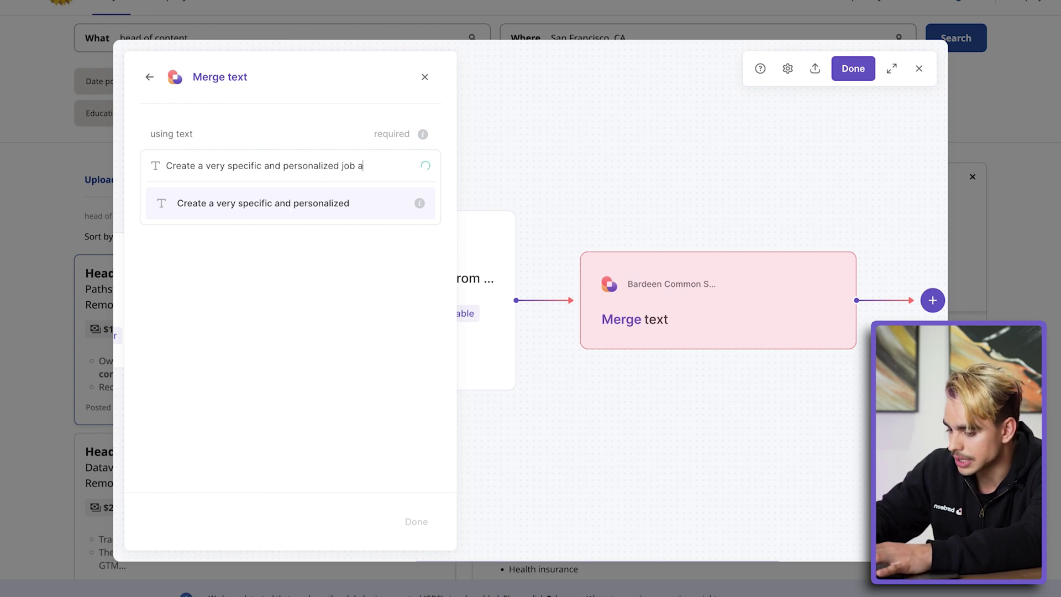
text(pplication for:)
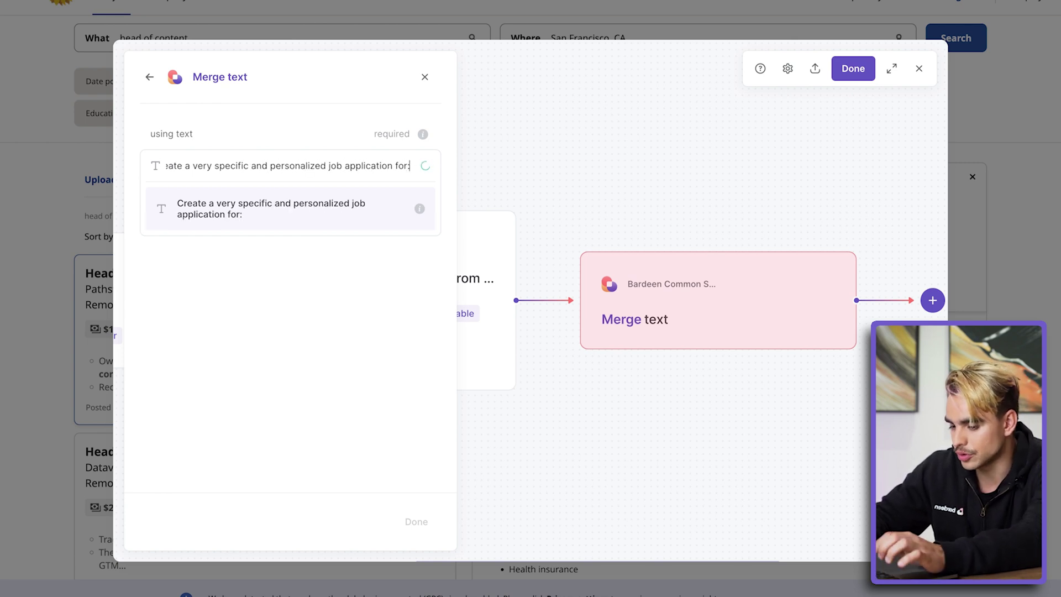
click(267, 205)
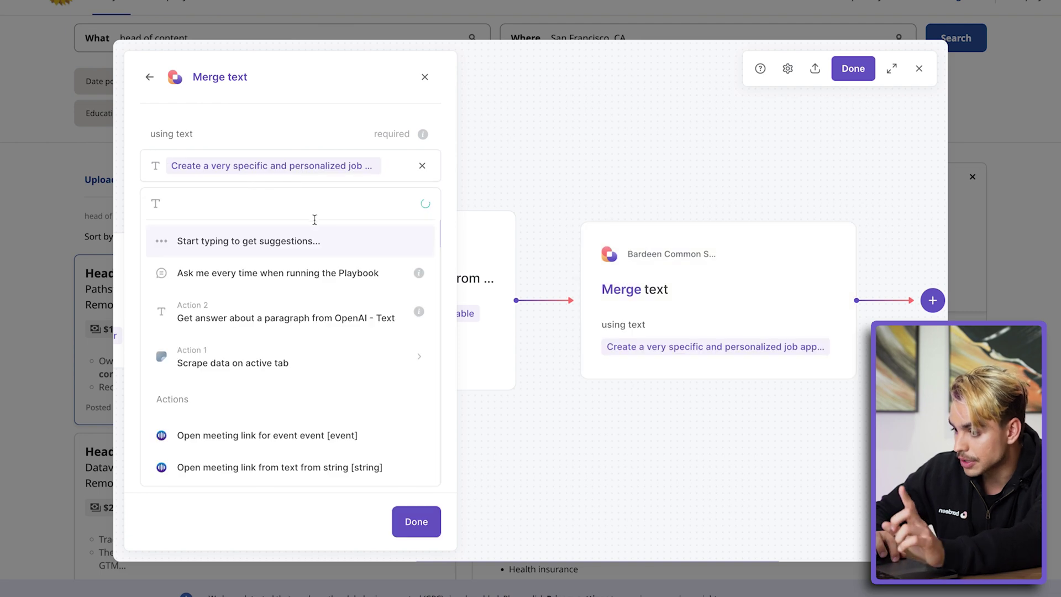
click(387, 364)
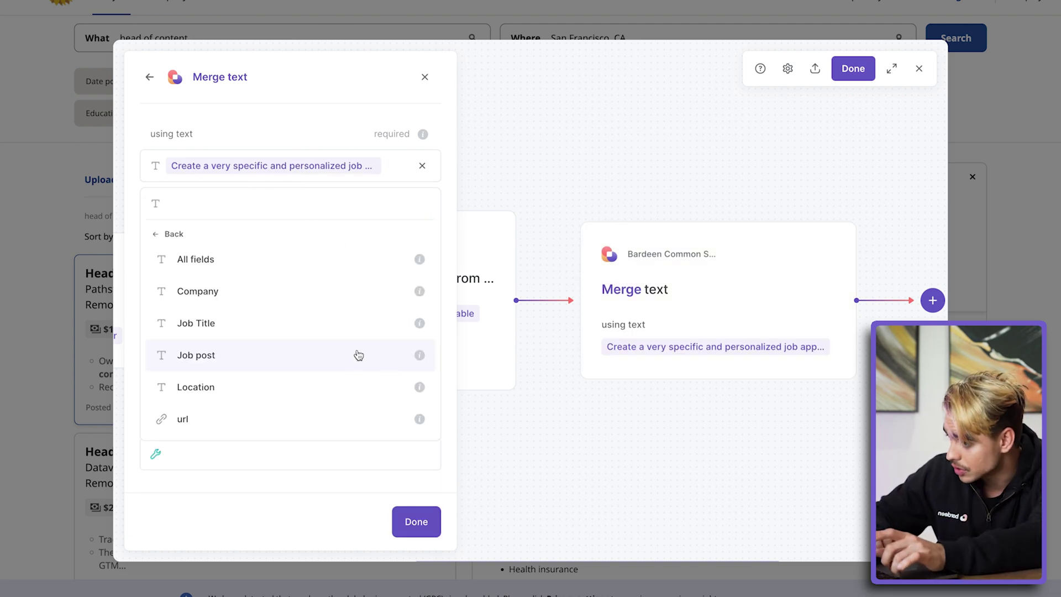
click(302, 292)
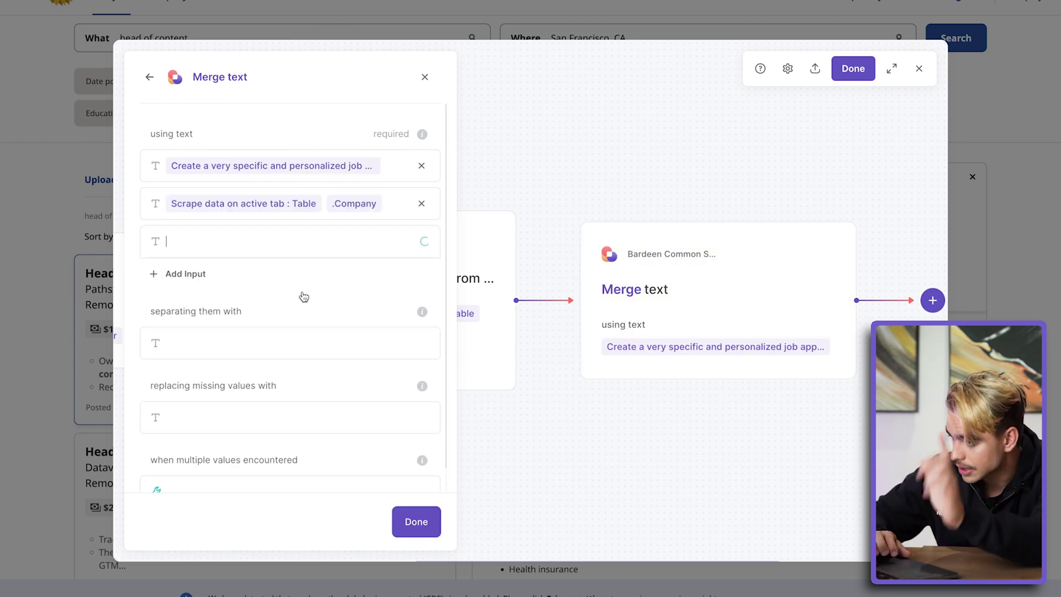
- Append the follow-up instruction and the OpenAI job-post answer, then save the Merge text step
text(Make the application based on the following job descri)
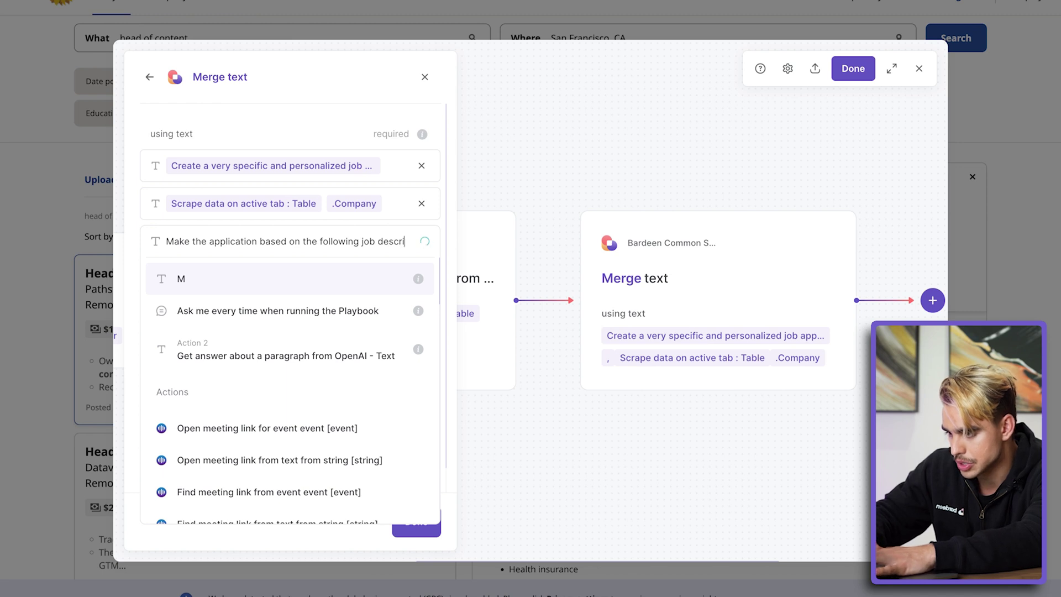
click(340, 279)
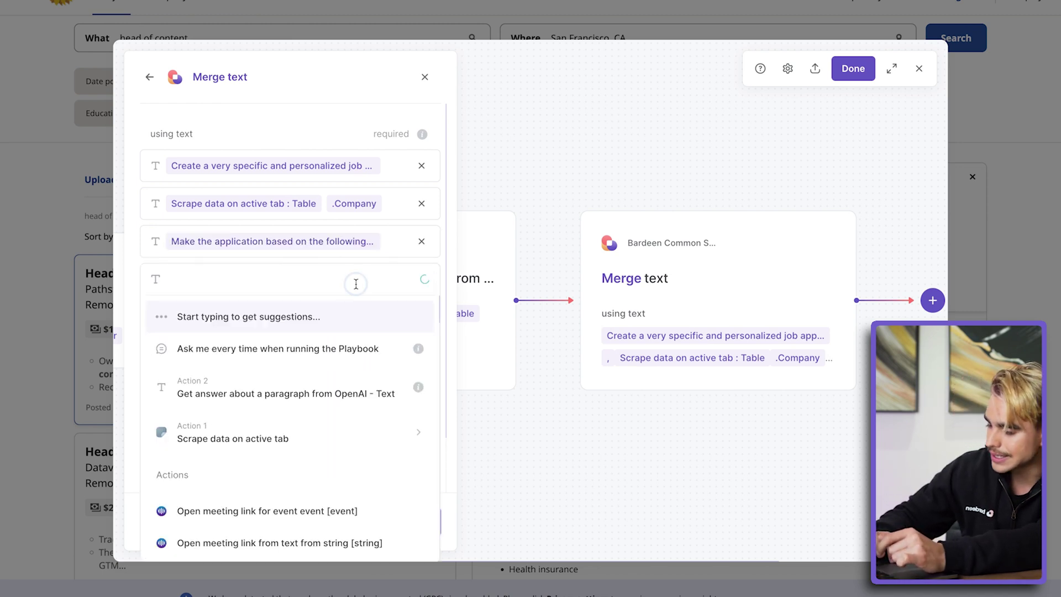
click(383, 382)
click(433, 515)
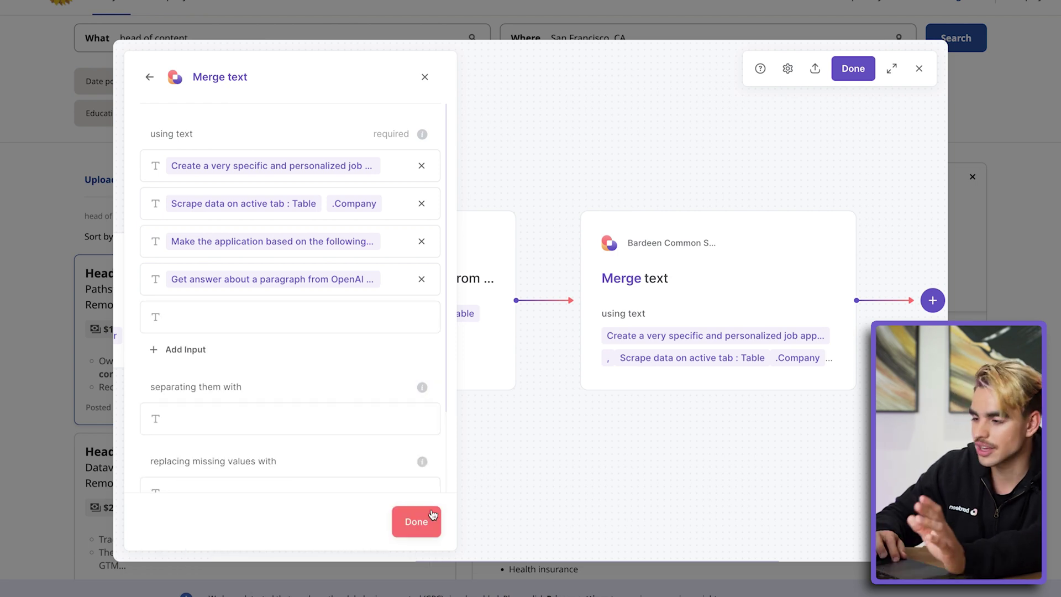
click(430, 536)
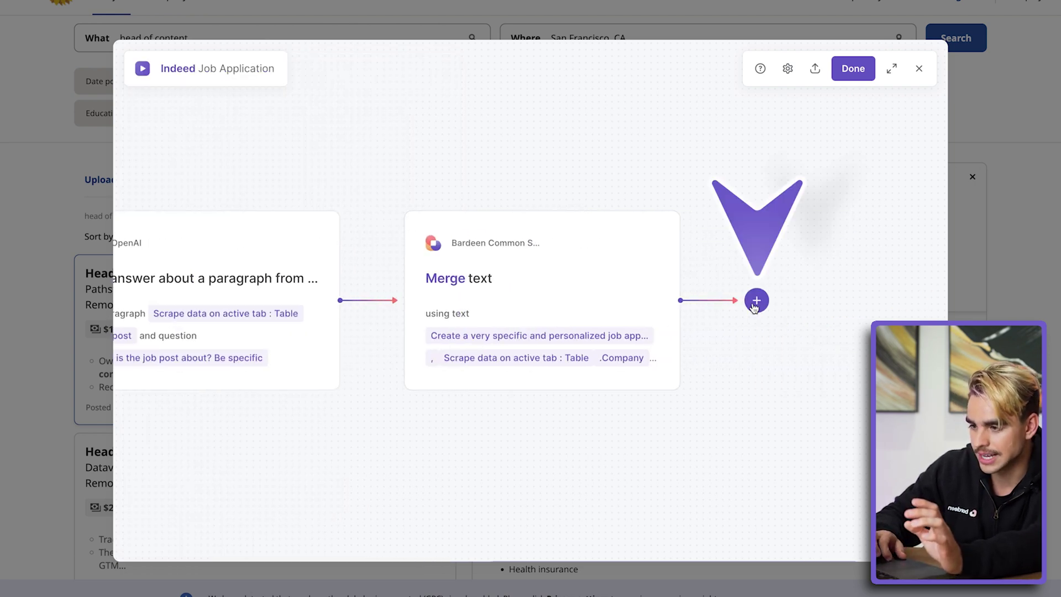
- Add an OpenAI 'Get essay generated by OpenAI' step after Merge text
click(756, 300)
click(769, 339)
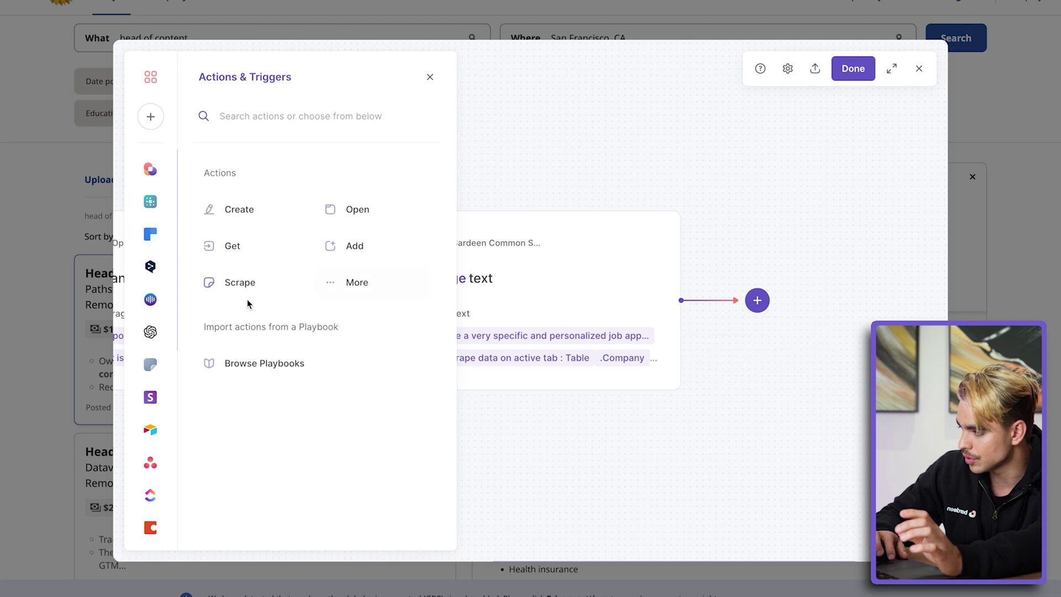
click(150, 332)
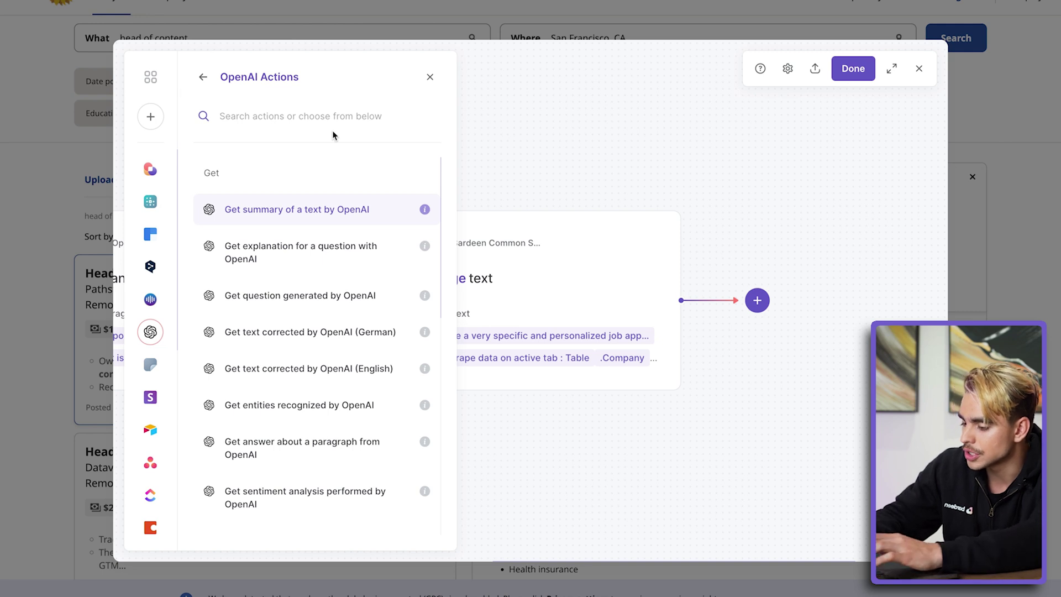
text(essay)
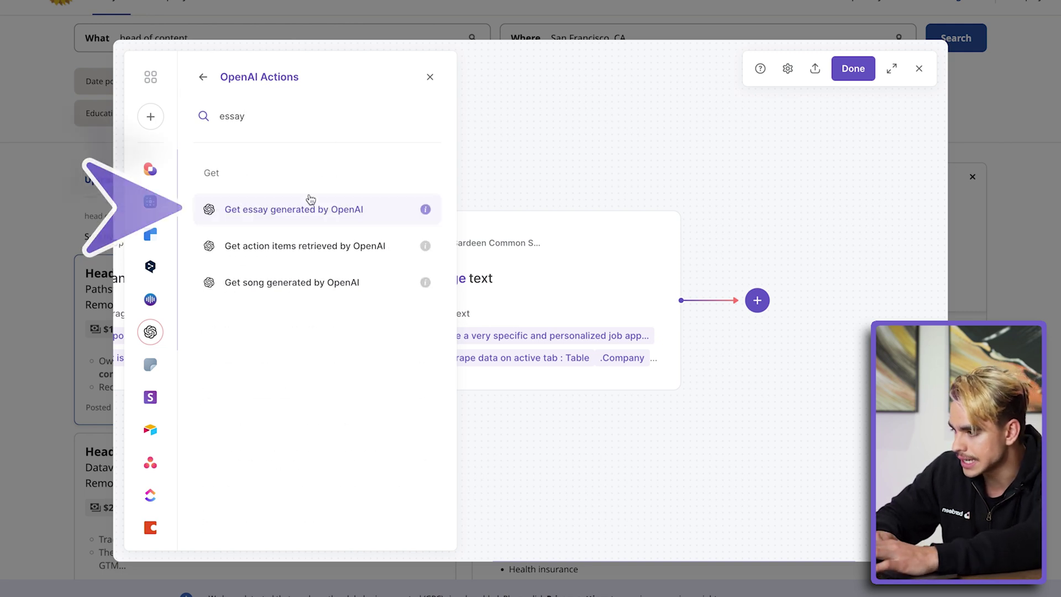
click(336, 209)
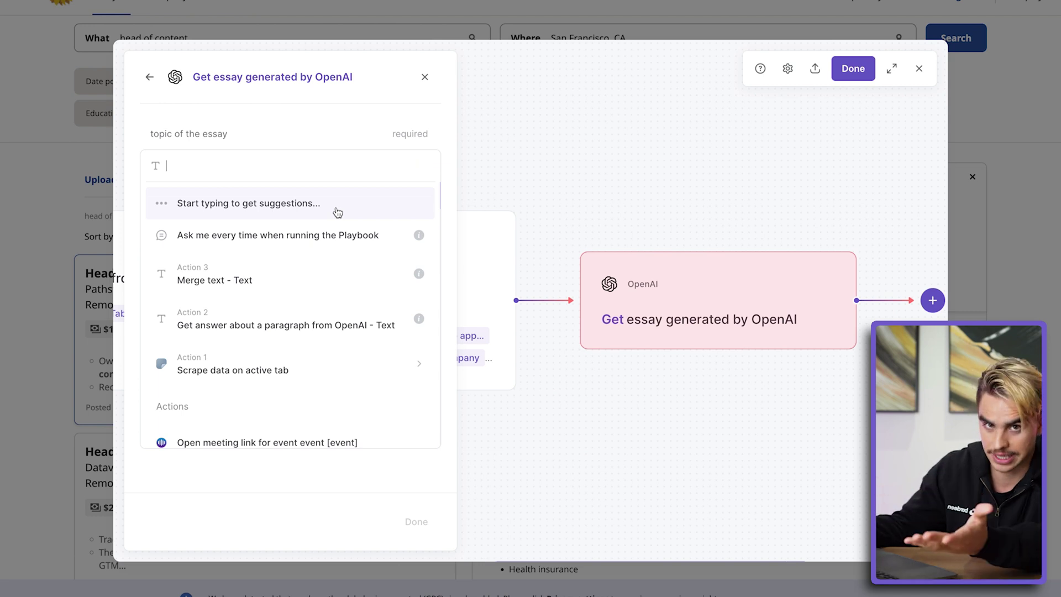
- Set the essay topic to Merge text : Text and style to 'Job application that will be send on Indeed'
right_click(387, 276)
click(348, 277)
click(347, 277)
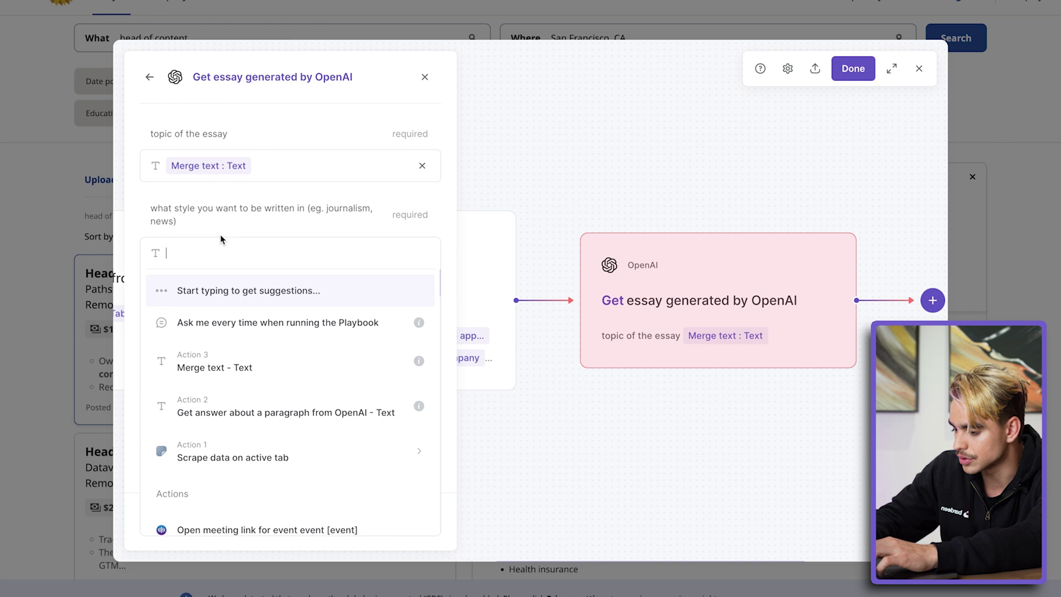
text(Job application that will be send on Indeed)
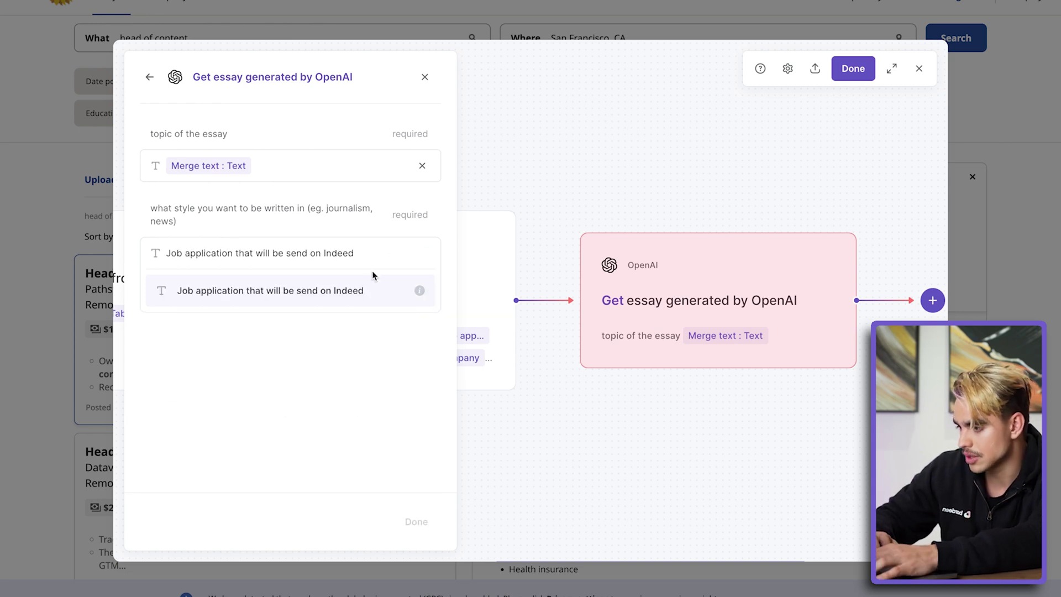
click(377, 288)
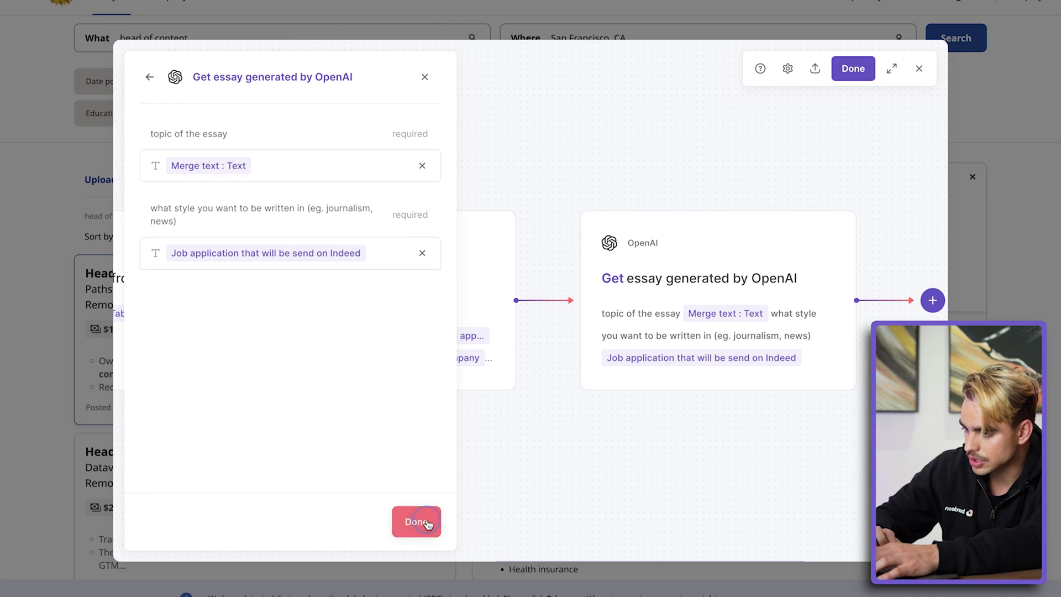
click(418, 522)
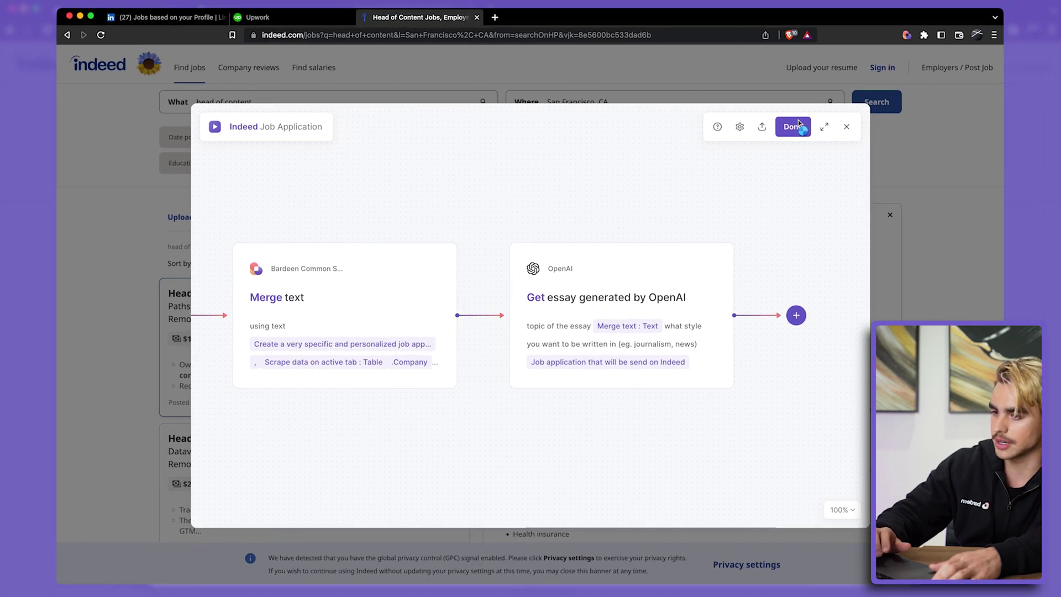
- Save the playbook and run Indeed Job Application to get Pathstream's Head of Marketing cover letter
click(796, 122)
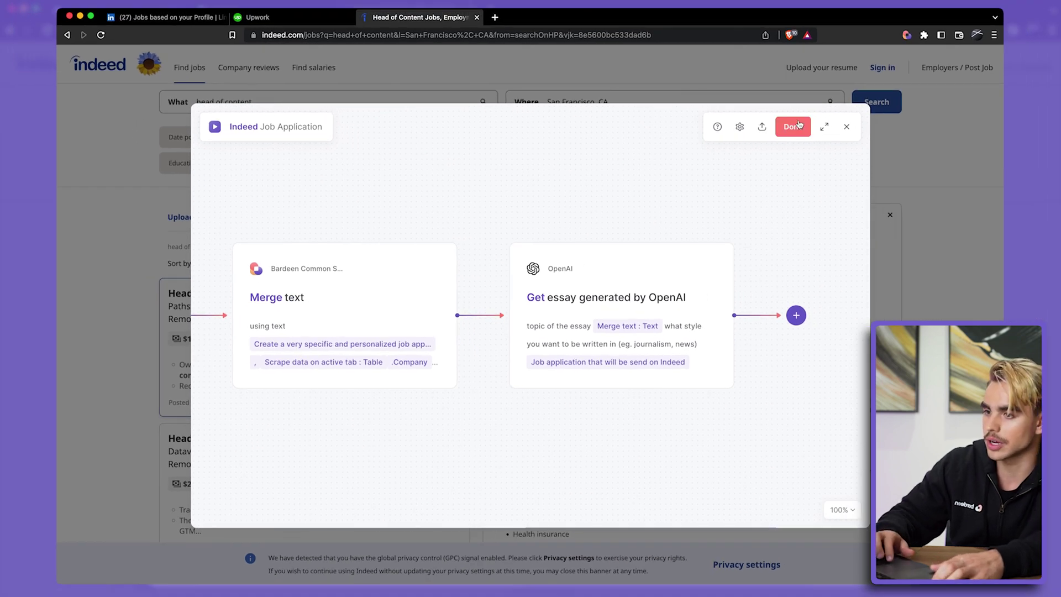
click(465, 283)
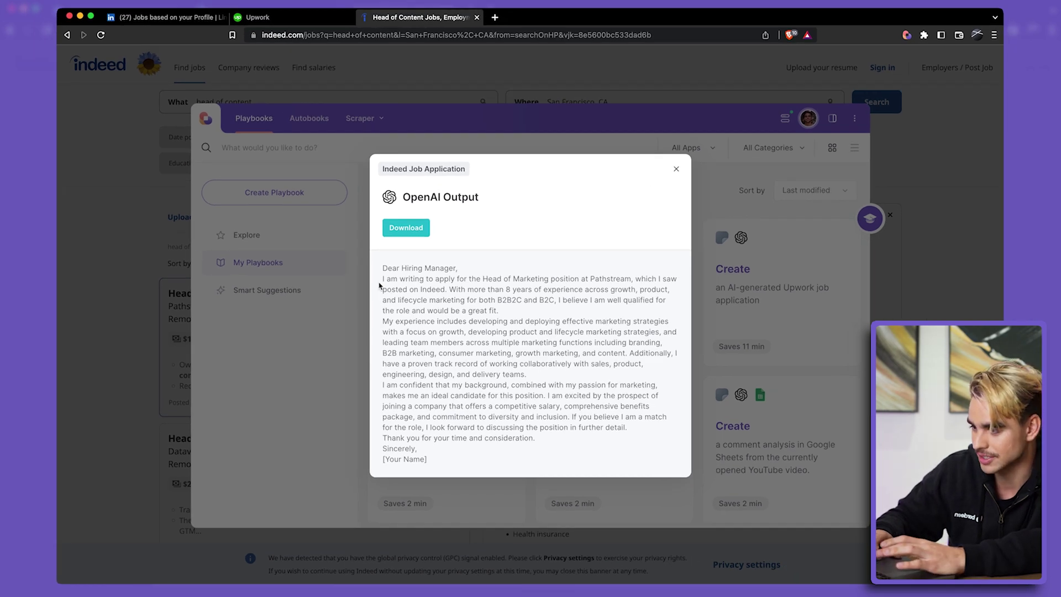
- Select the whole generated cover letter, then close the OpenAI output and Bardeen panel
drag(382, 271, 488, 459)
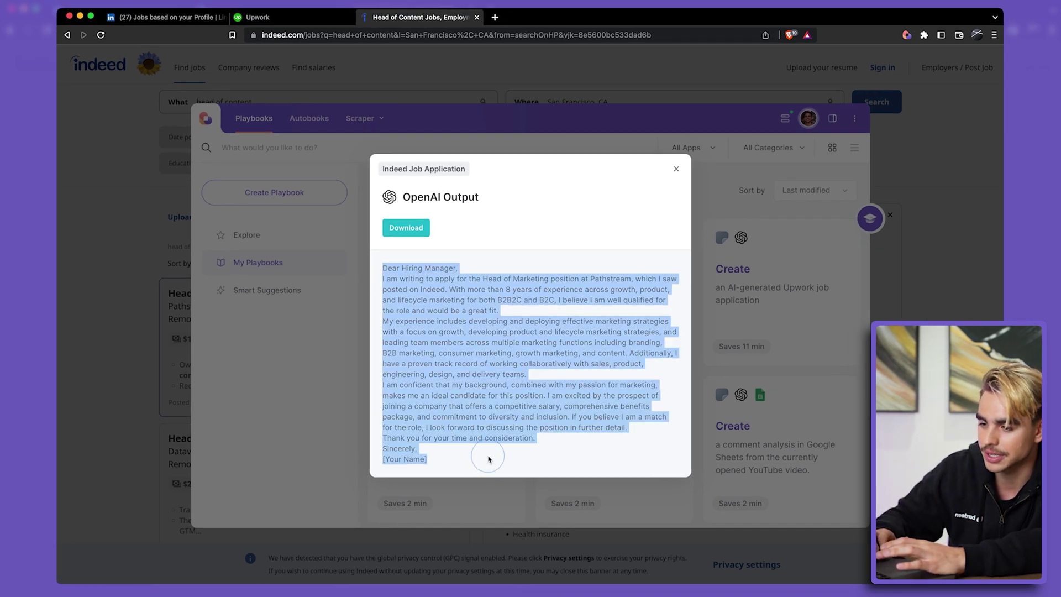
key(Escape)
key(Escape)
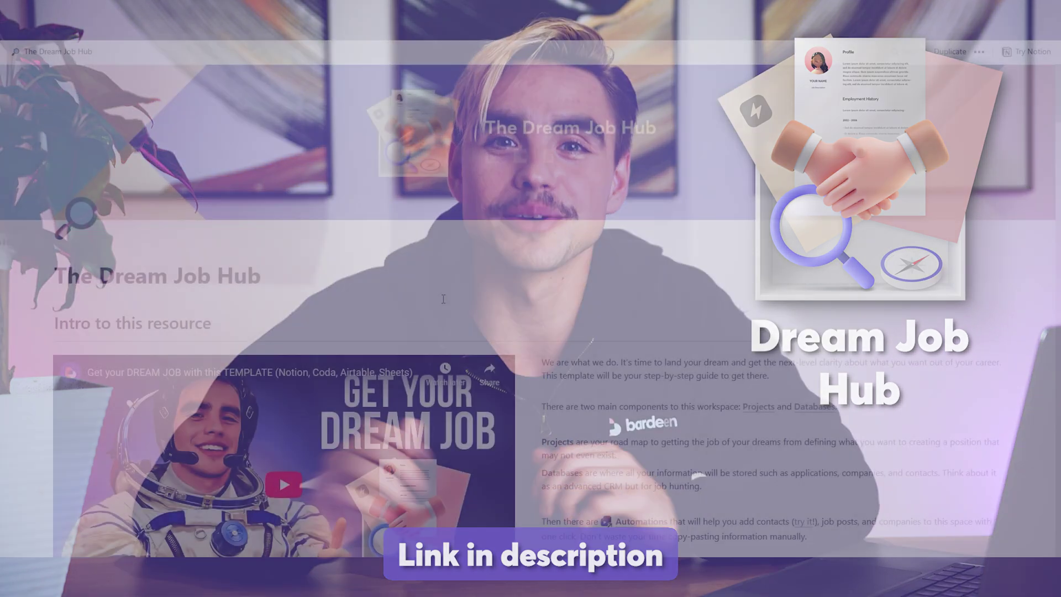
- Go to the Projects page linked from The Dream Job Hub
scroll(443, 299, down, 2)
scroll(728, 261, down, 1)
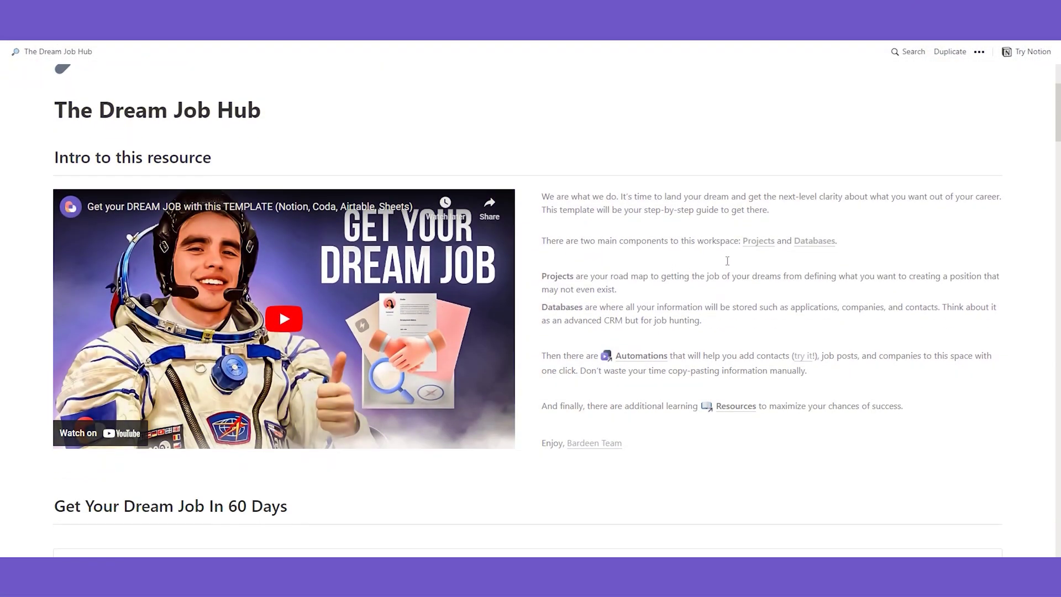
click(769, 246)
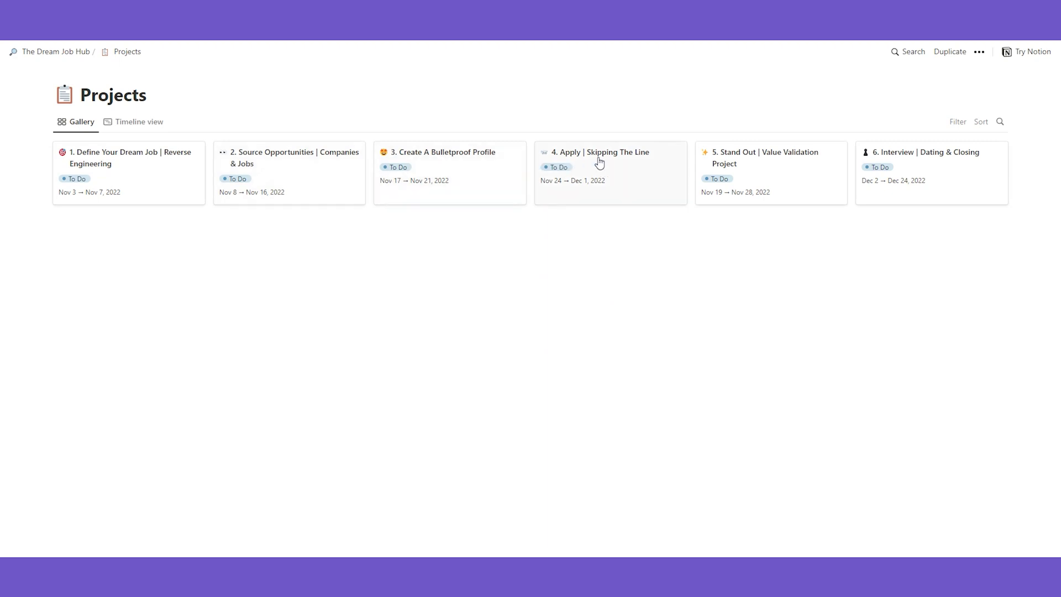
- Preview the '5. Stand Out | Value Validation Project' card, then close the preview
click(780, 167)
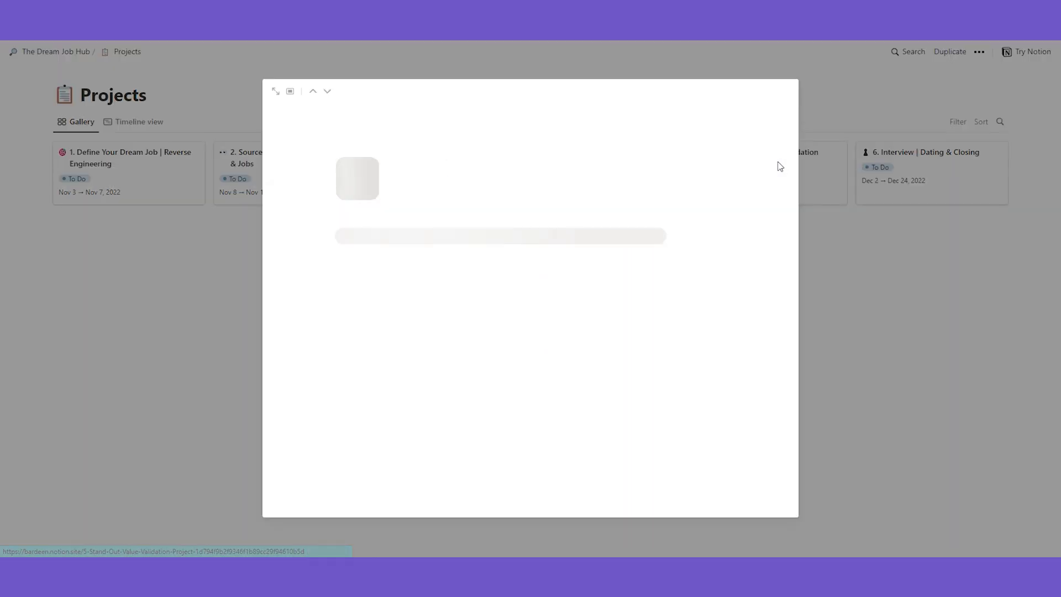
scroll(451, 290, down, 3)
scroll(475, 331, down, 2)
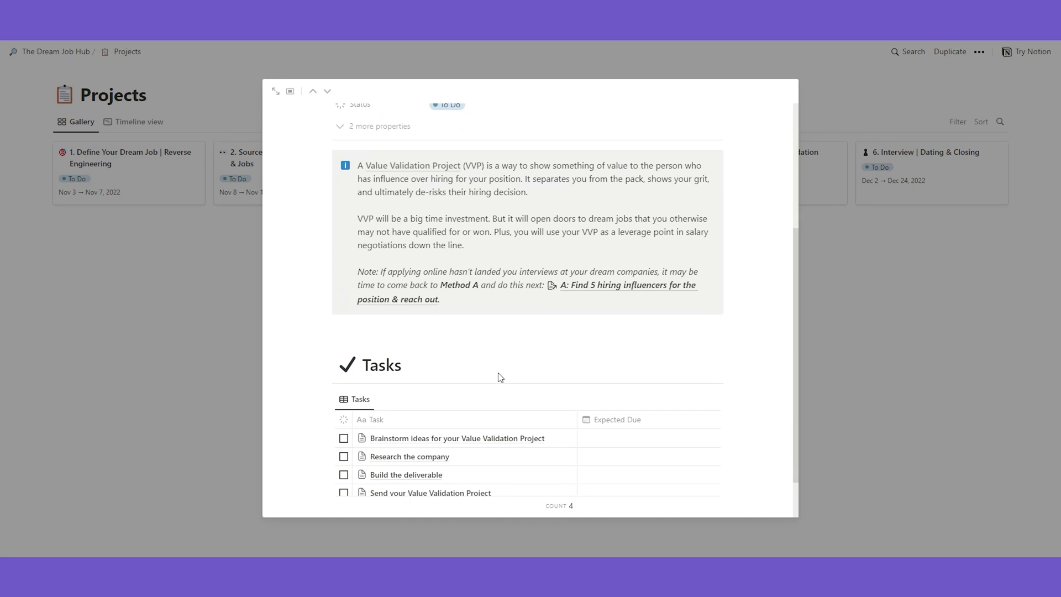
scroll(516, 434, up, 4)
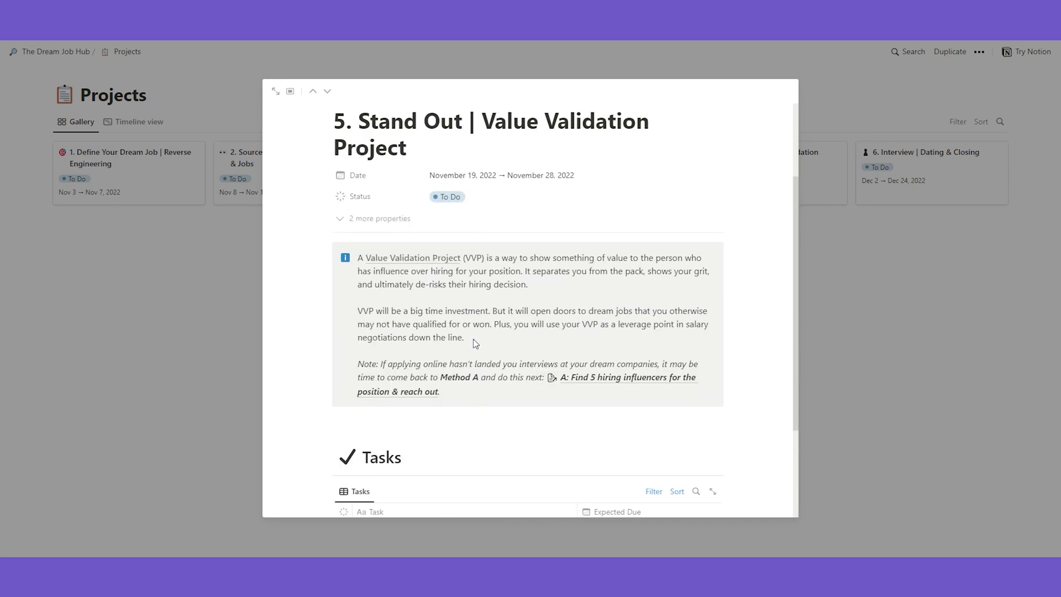
click(861, 373)
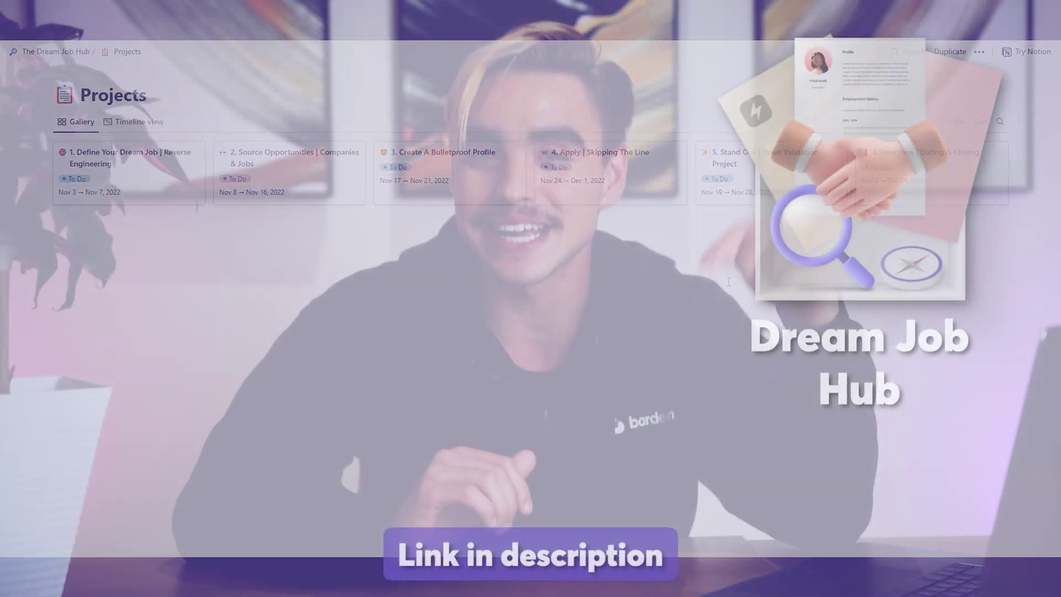